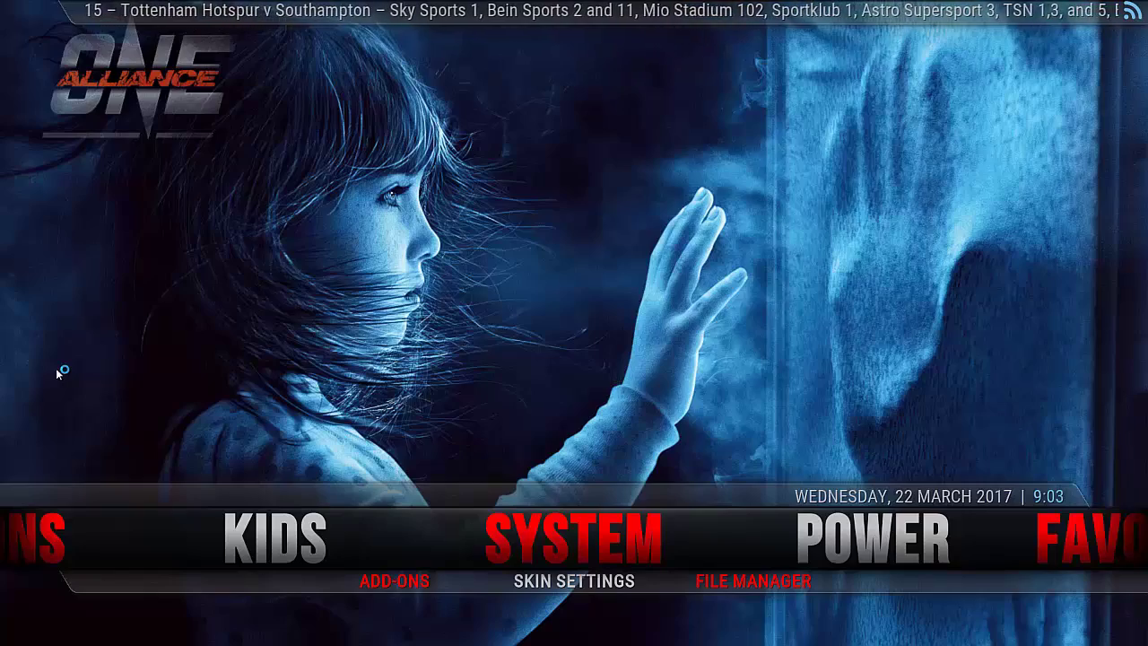
- Move from SYSTEM through POWER and FAVOURITES, previewing the FITNESS and COMEDY shortcuts
key("Right")
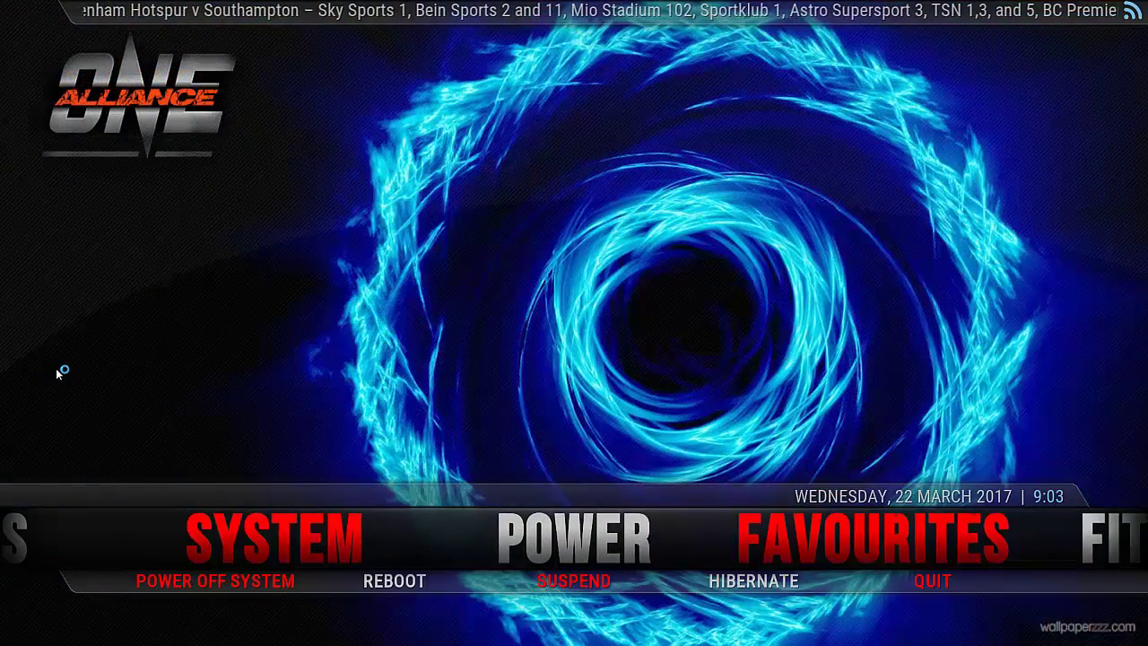
key("Right")
key("Right")
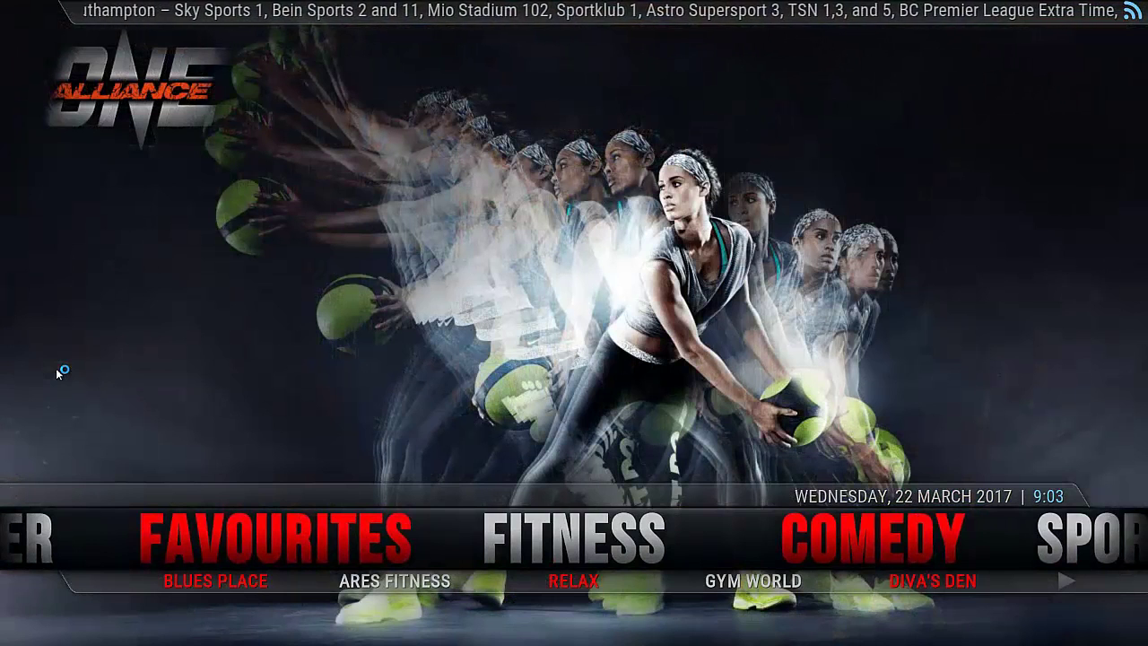
key("Down")
key("Right")
key("Right")
key("Right")
key("Right")
key("Up")
key("Right")
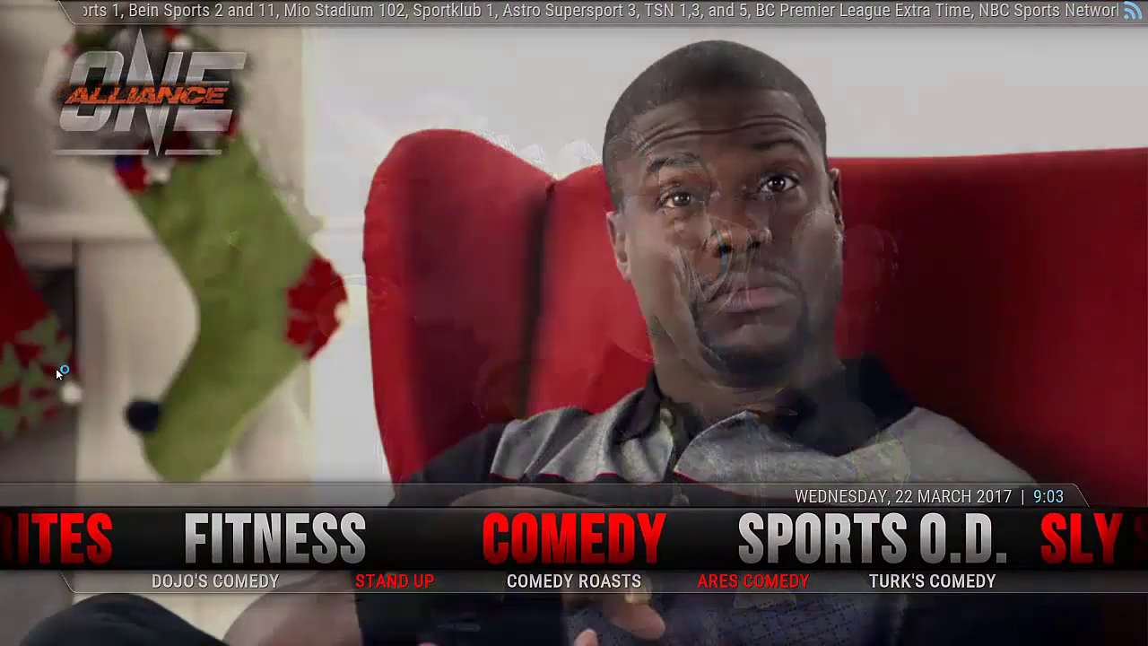
key("Down")
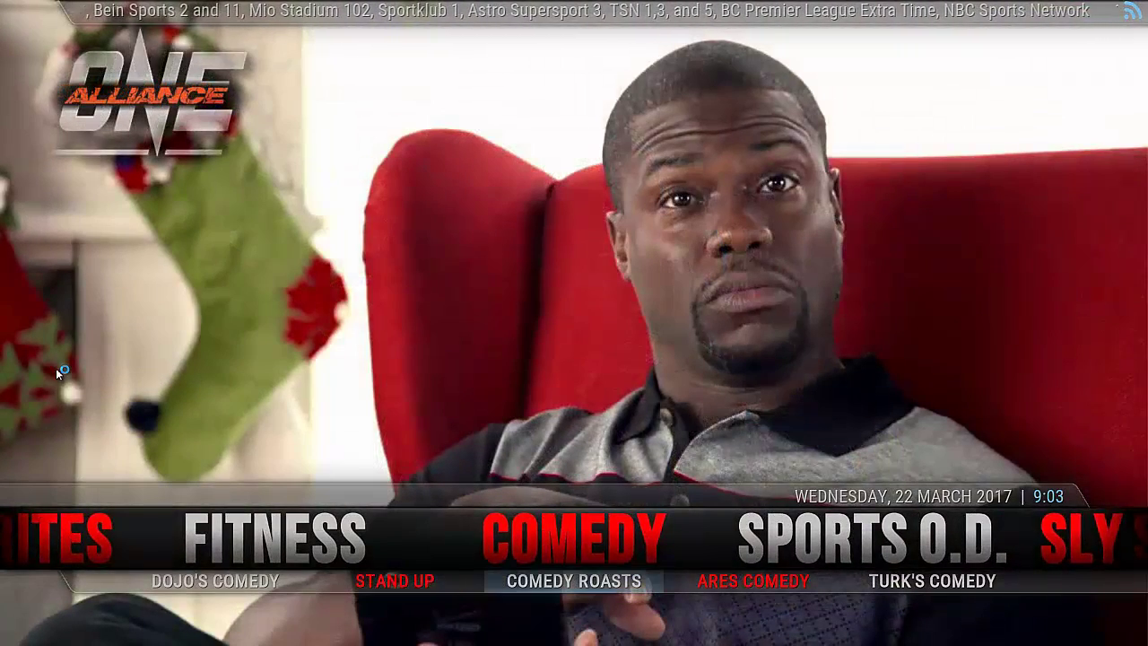
key("Right")
key("Right")
key("Up")
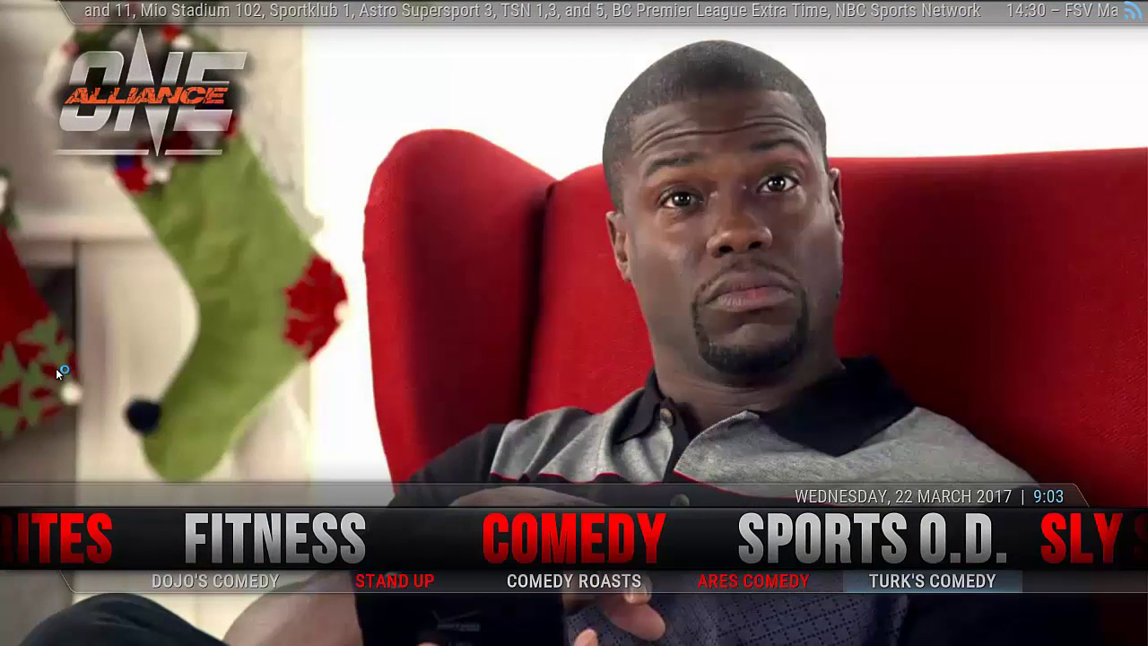
- Preview the SPORTS O.D. and SLY SPORTS category shortcuts
key("Right")
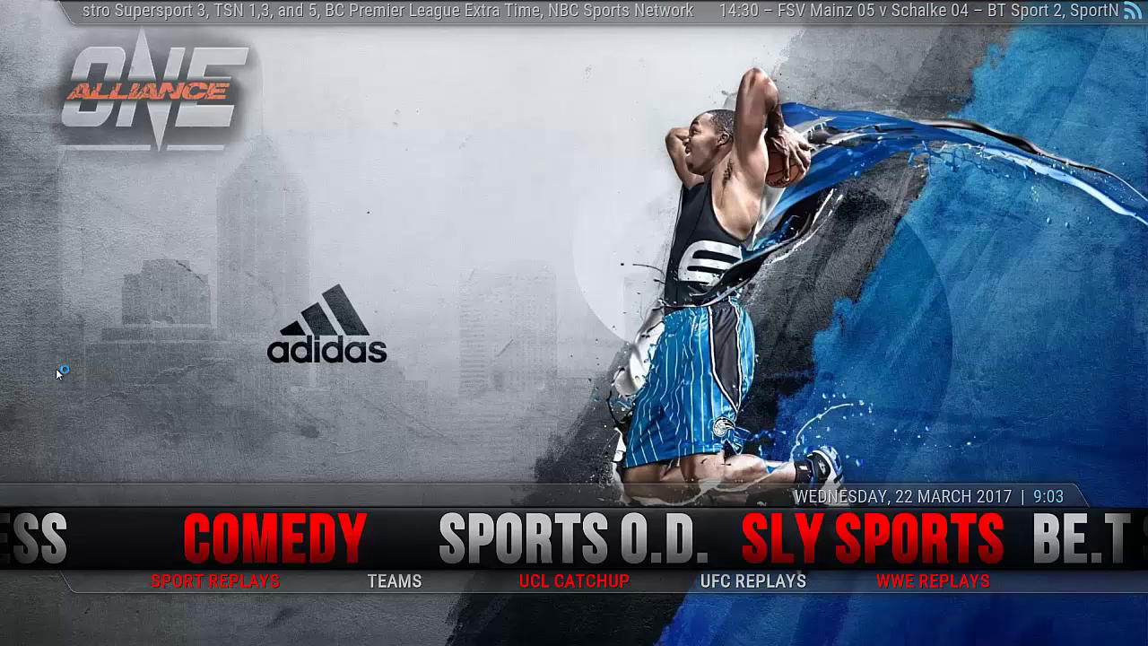
key("Down")
key("Right")
key("Right")
key("Right")
key("Right")
key("Right")
key("Up")
key("Right")
key("Down")
key("Right")
key("Right")
key("Right")
key("Right")
key("Right")
key("Right")
key("Right")
key("Right")
key("Right")
key("Right")
key("Return")
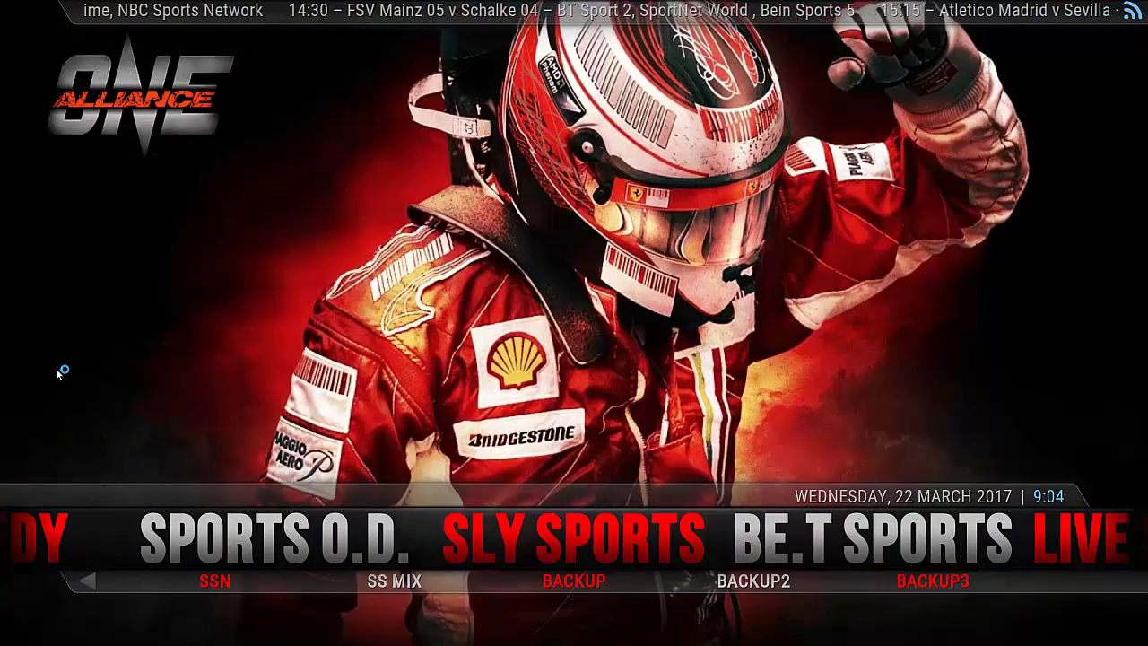
- Preview the BE.T SPORTS and LIVE SPORTS shortcuts, then advance to TV GUIDE
key("Right")
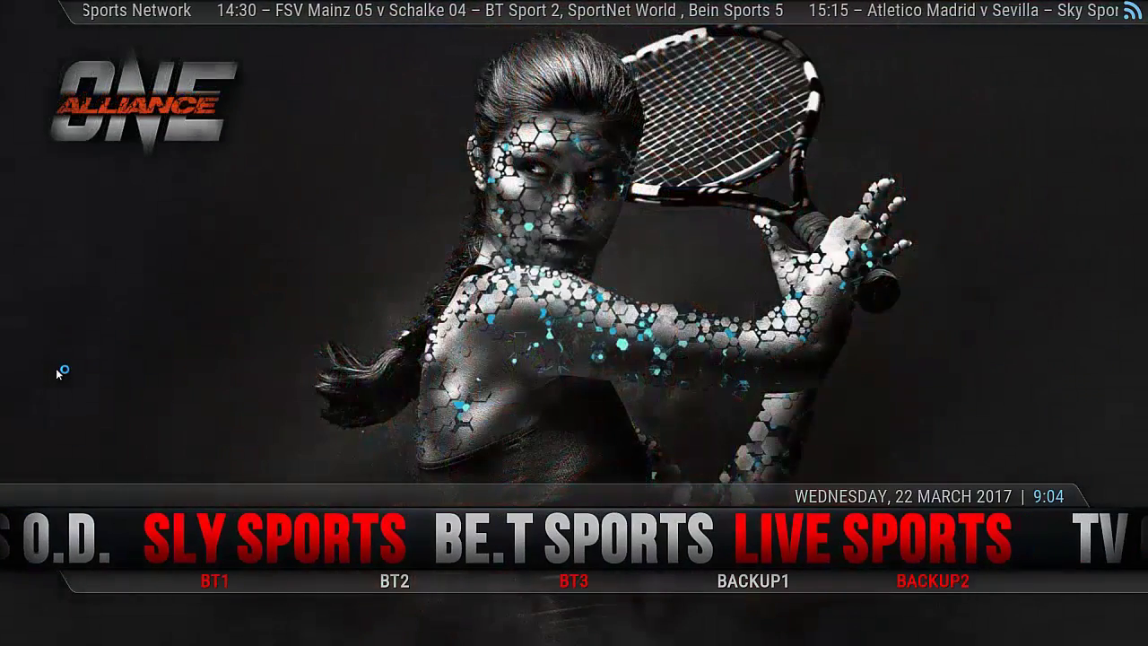
key("Down")
key("Right")
key("Right")
key("Right")
key("Return")
key("Right")
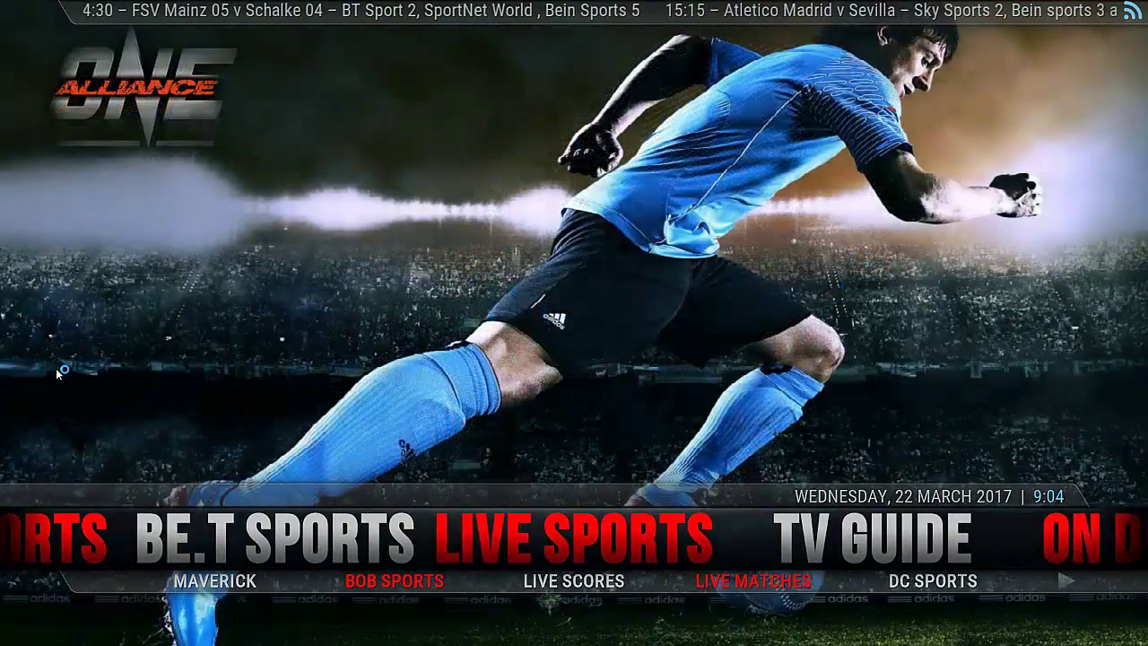
key("Right")
key("Left")
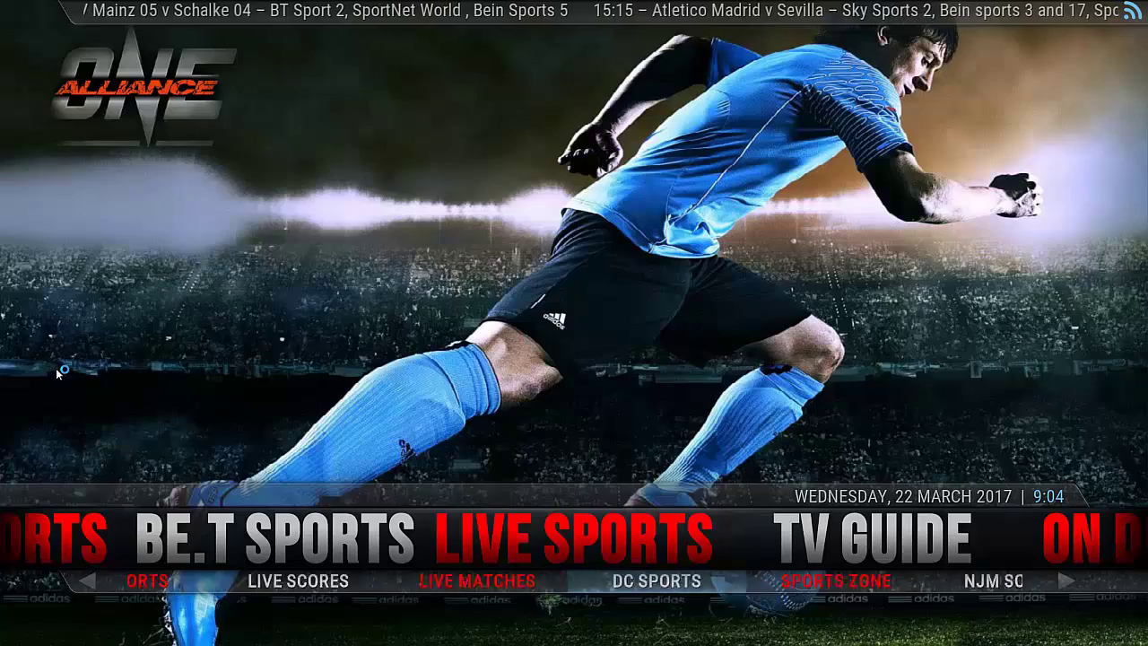
key("Right")
key("Right")
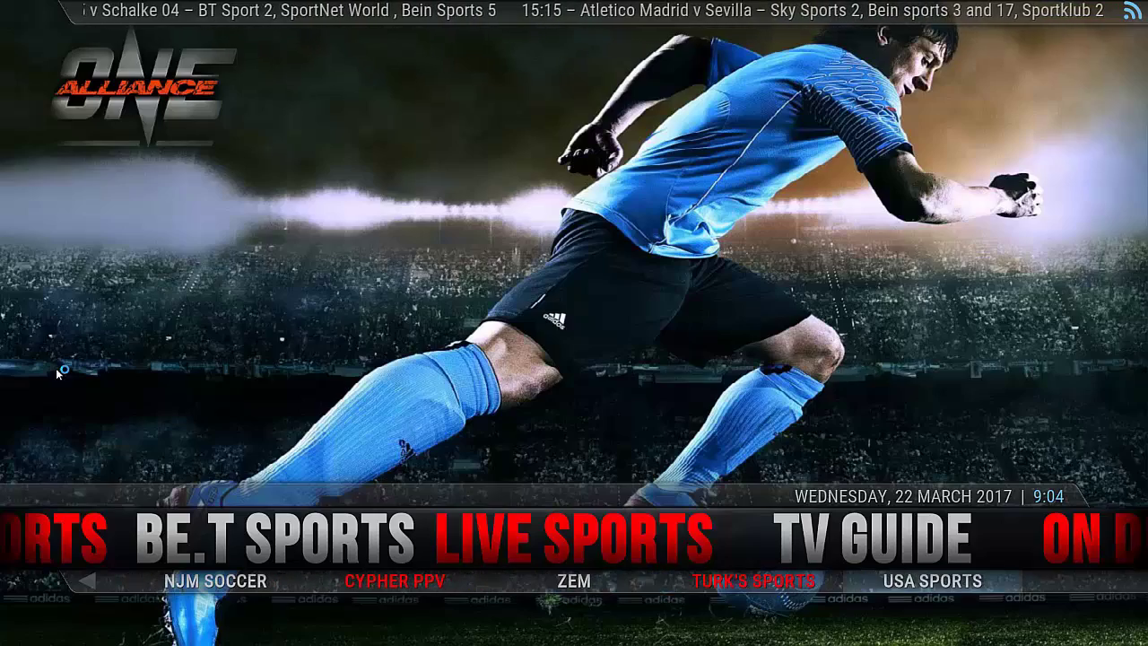
key("Up")
key("Right")
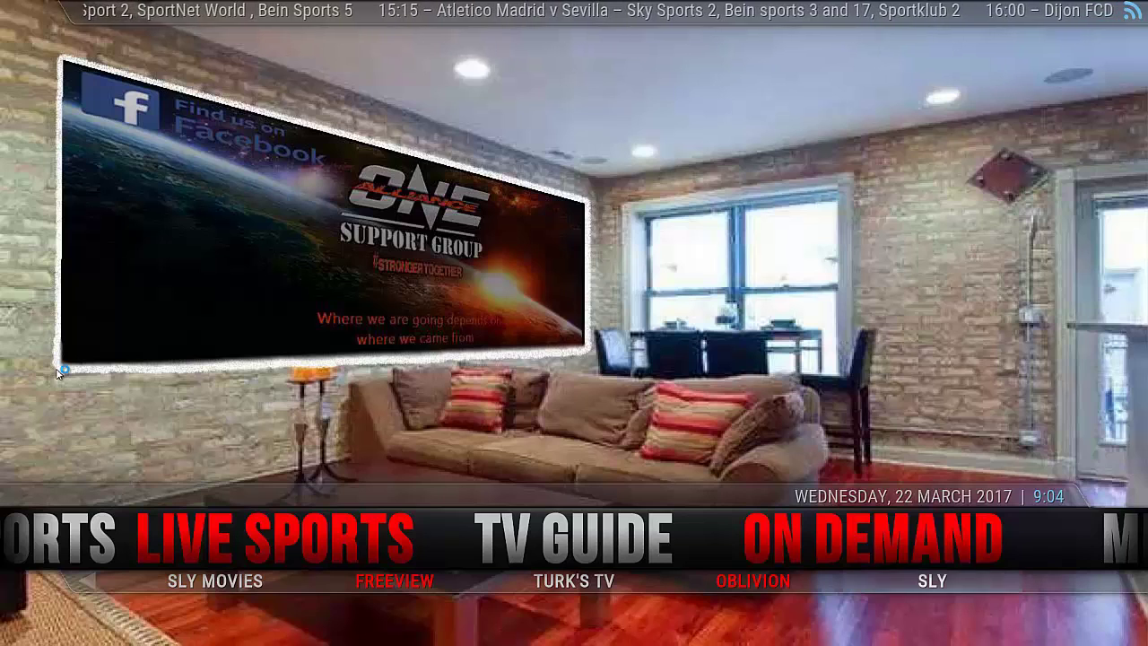
- Glance at the TV GUIDE shortcuts, then move through ON DEMAND to preview MUSIC
key("Down")
key("Up")
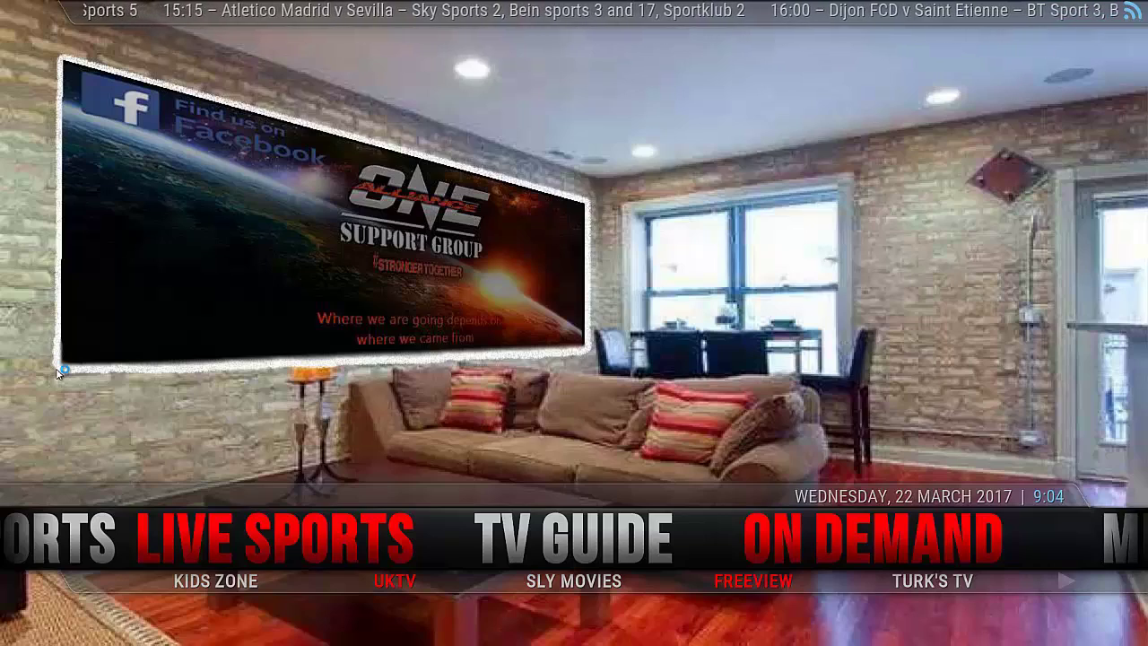
key("Right")
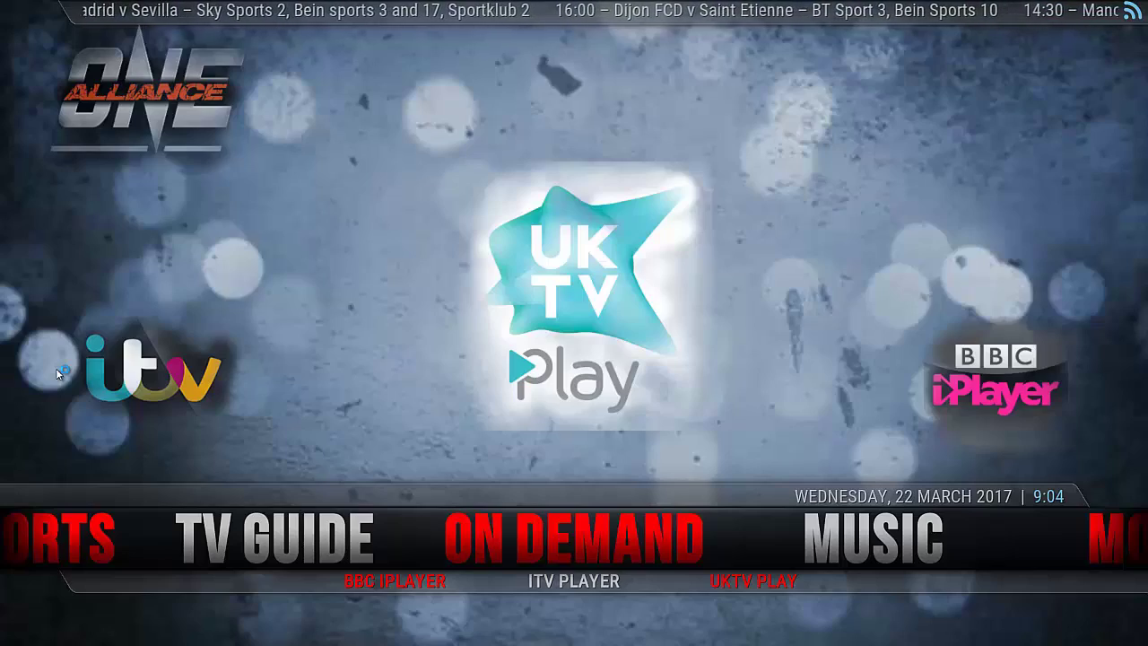
key("Right")
key("Right")
key("Right")
key("Right")
key("Right")
key("Right")
key("Right")
key("Right")
key("Right")
key("Up")
- Preview the MOVIES shortcuts, then browse TV SHOWS' Exodus, Specto, Zen and Meta Search
key("Right")
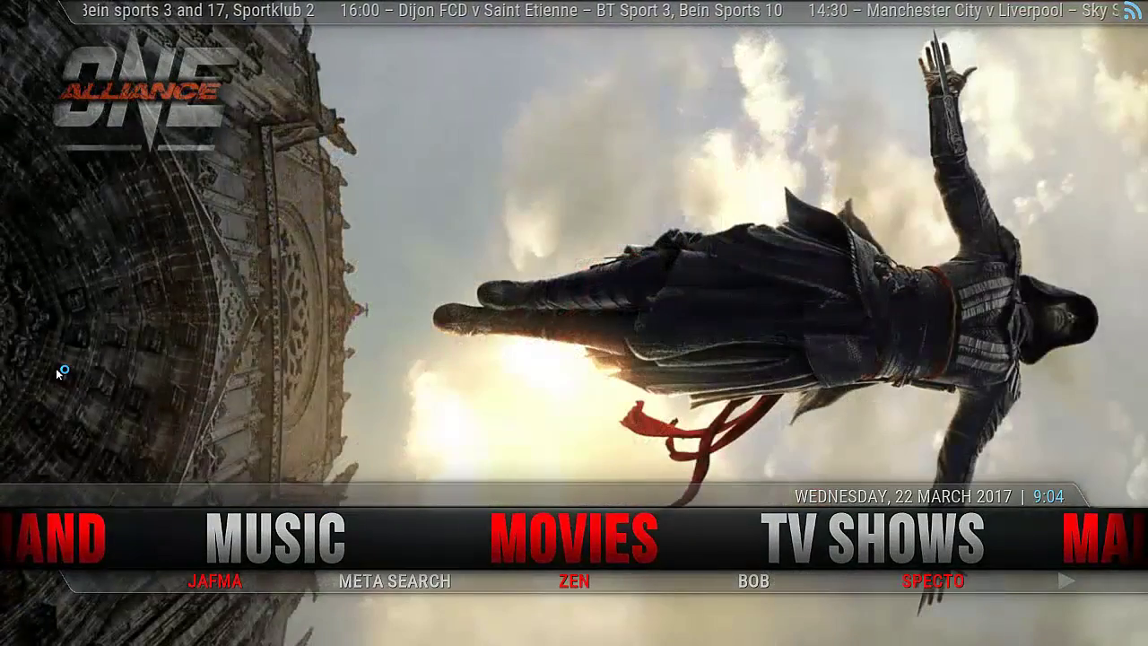
key("Down")
key("Right")
key("Right")
key("Right")
key("Right")
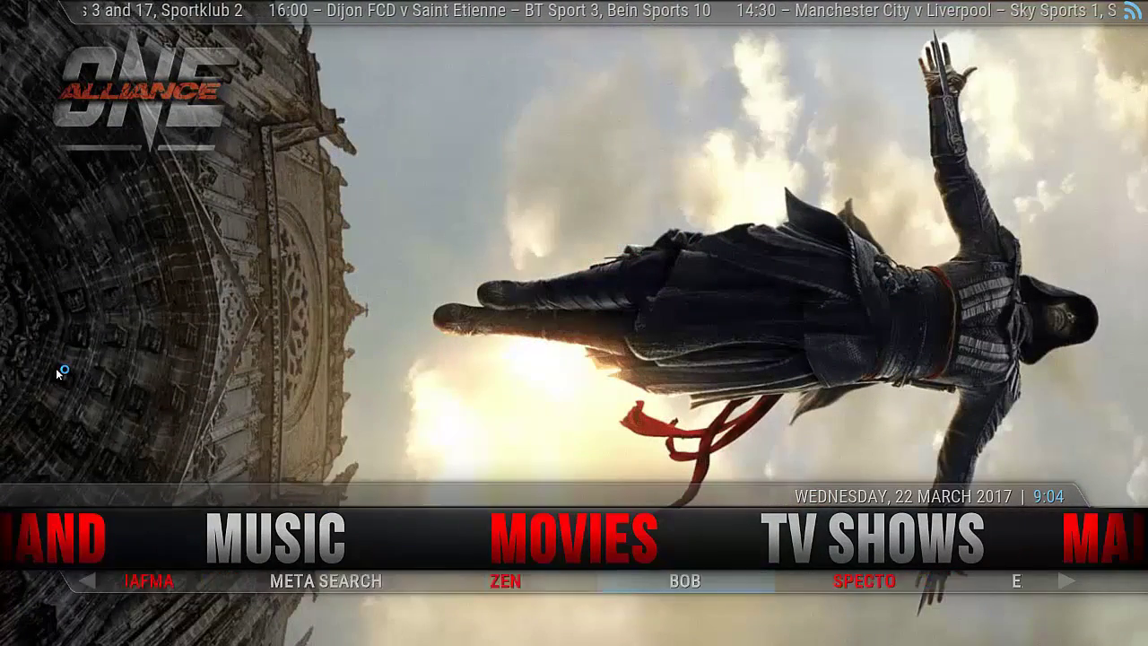
key("Up")
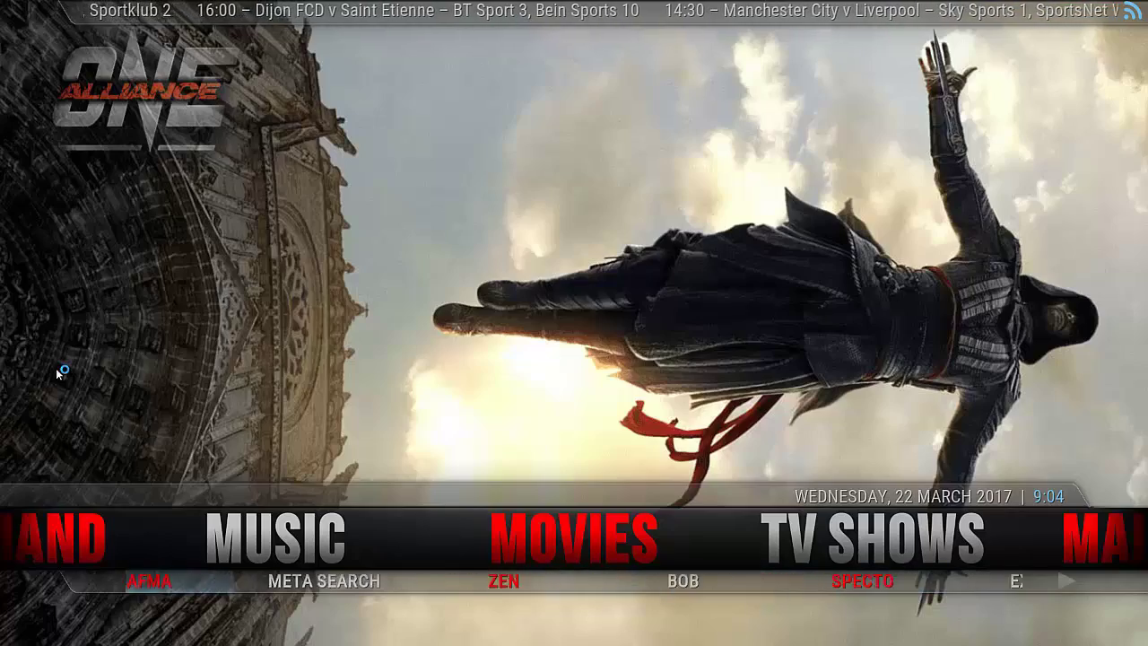
key("Right")
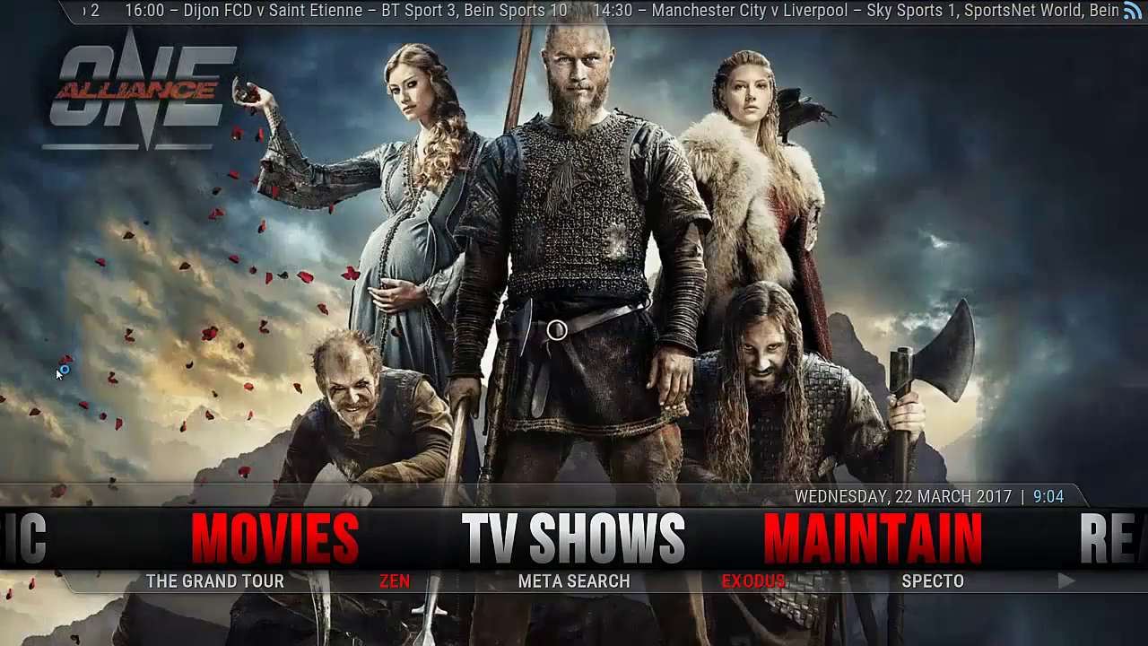
key("Down")
key("Right")
key("Right")
key("Right")
key("Right")
key("Right")
key("Right")
key("Right")
key("Right")
key("Right")
key("Right")
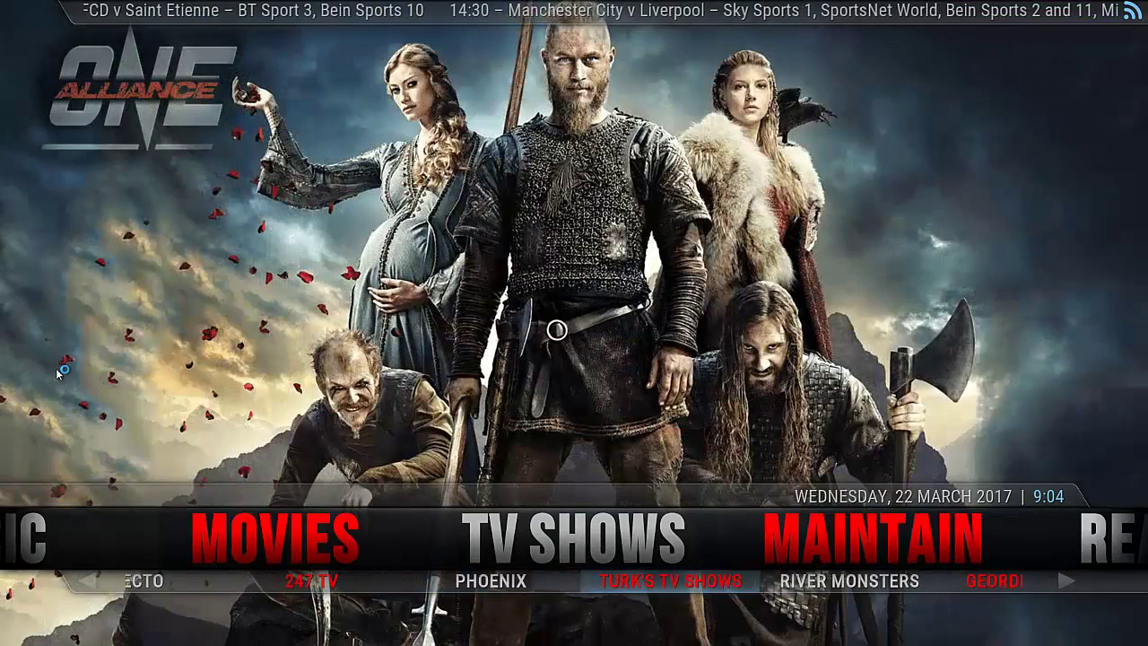
key("Right")
key("Right")
key("Right")
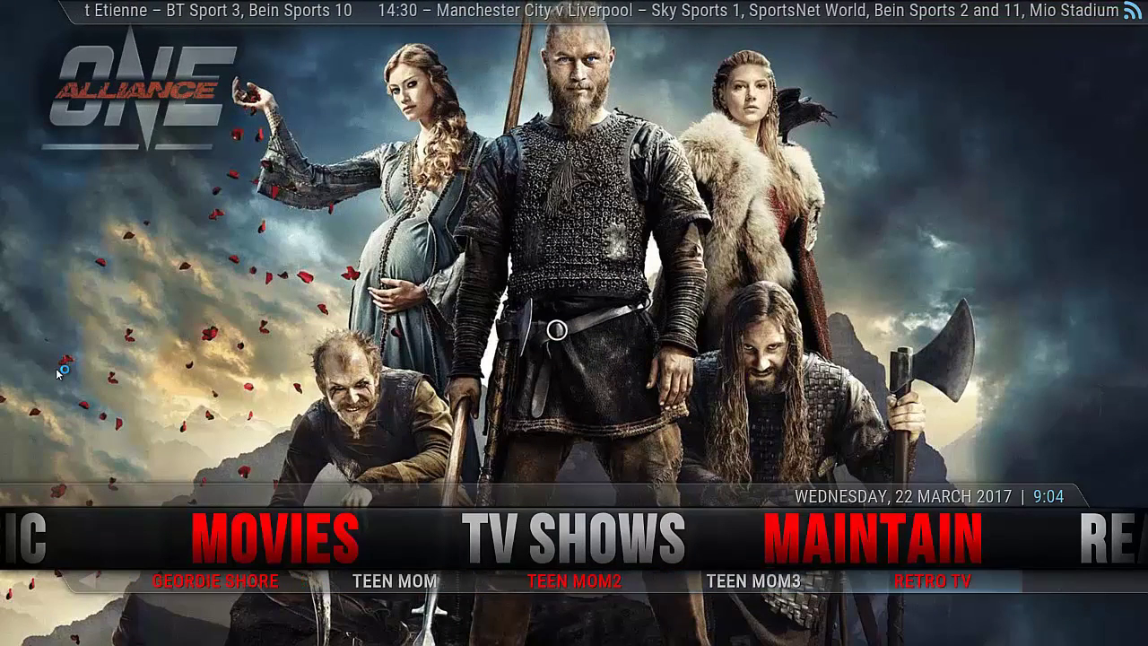
key("Up")
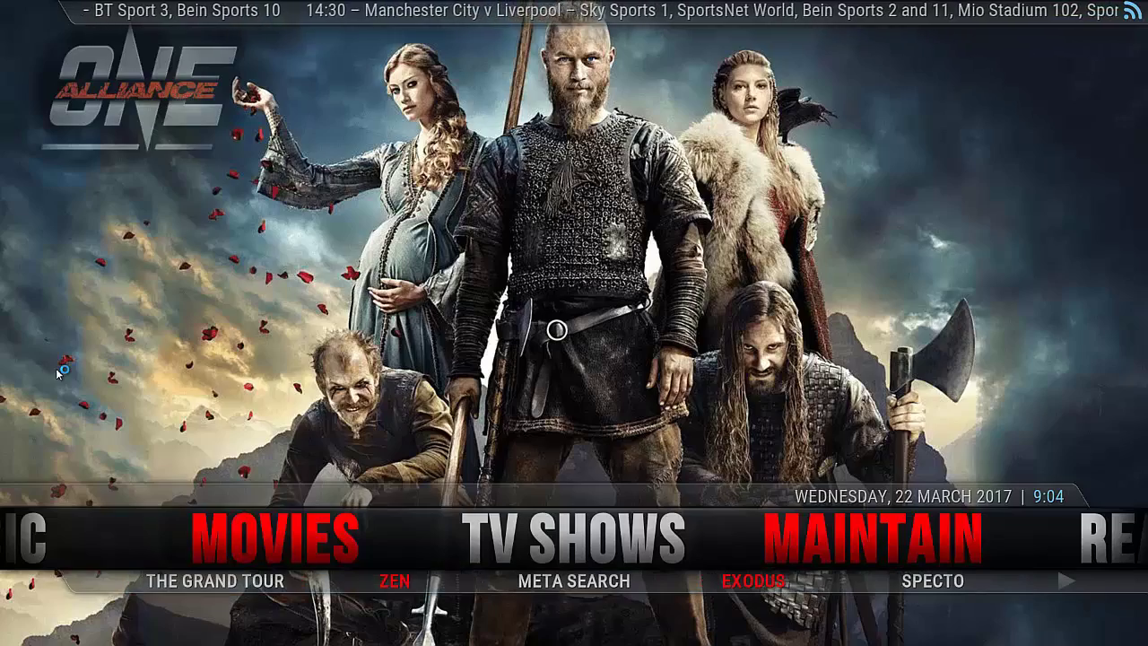
key("Right")
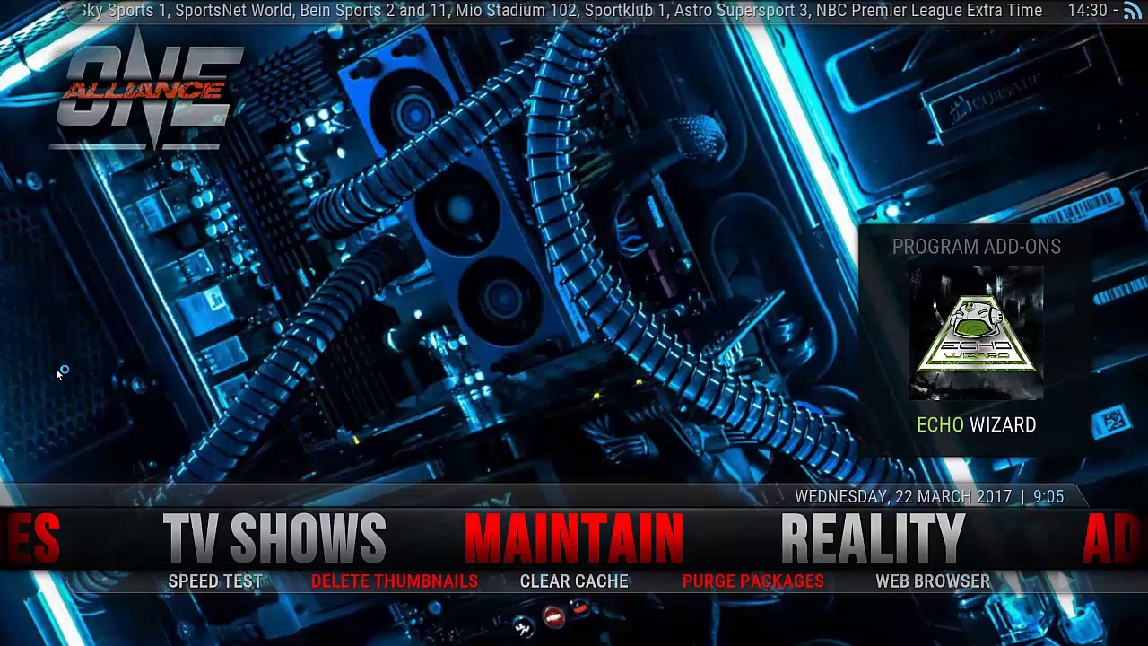
key("Right")
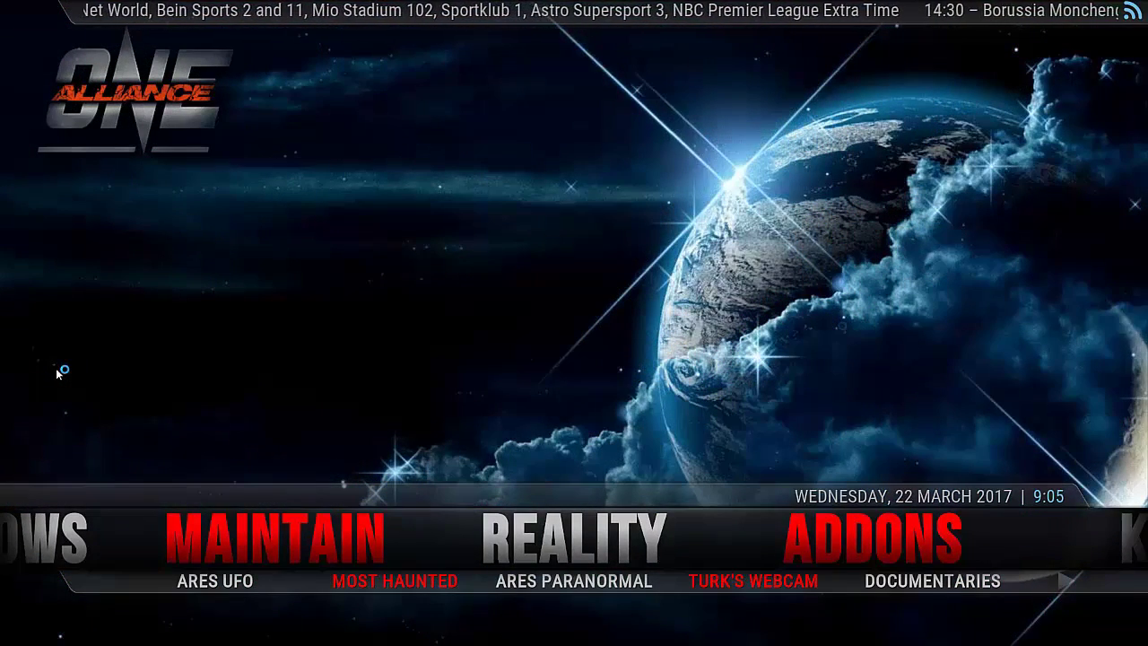
key("Down")
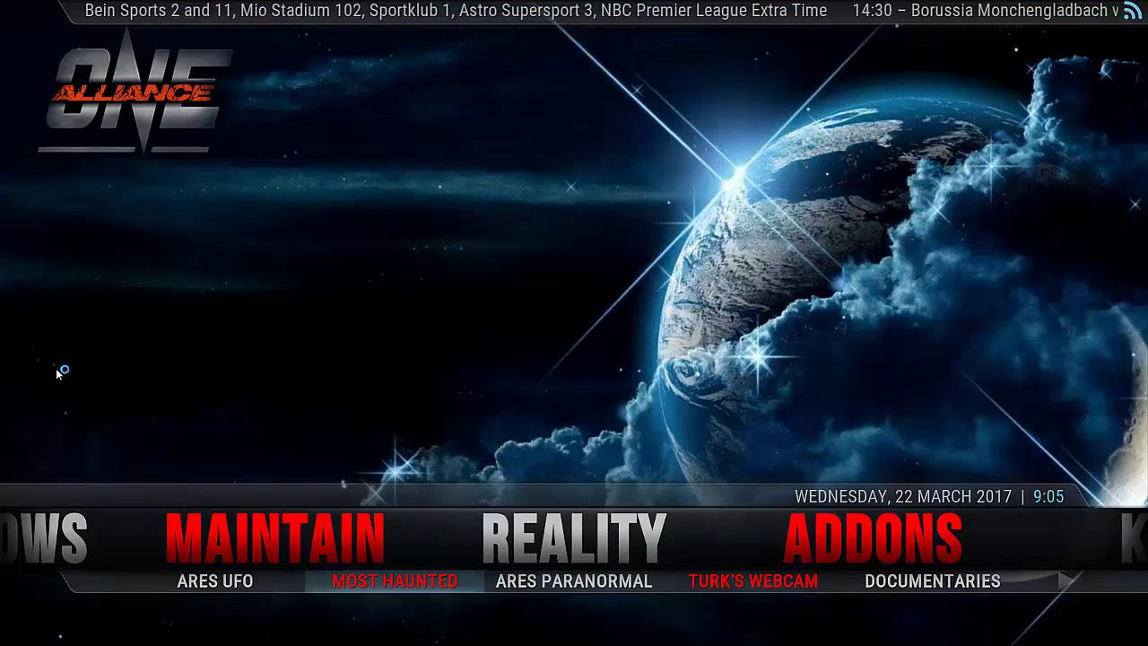
key("Right")
key("Right")
key("Right")
key("Right")
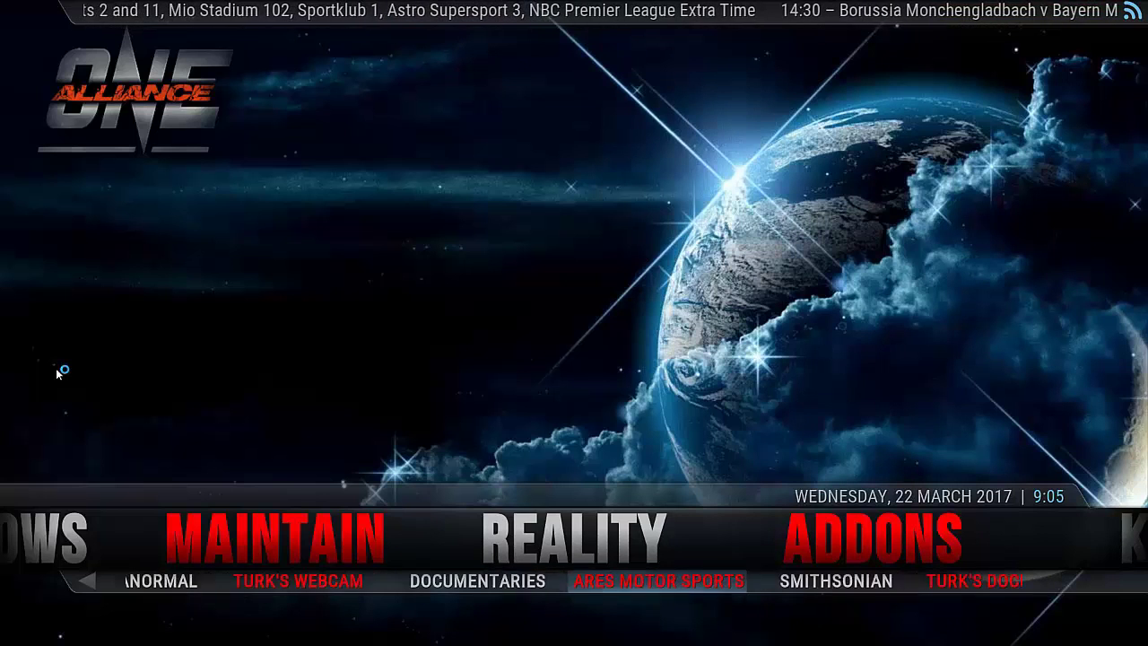
key("Right")
key("Right")
key("Right")
key("Right")
key("Right")
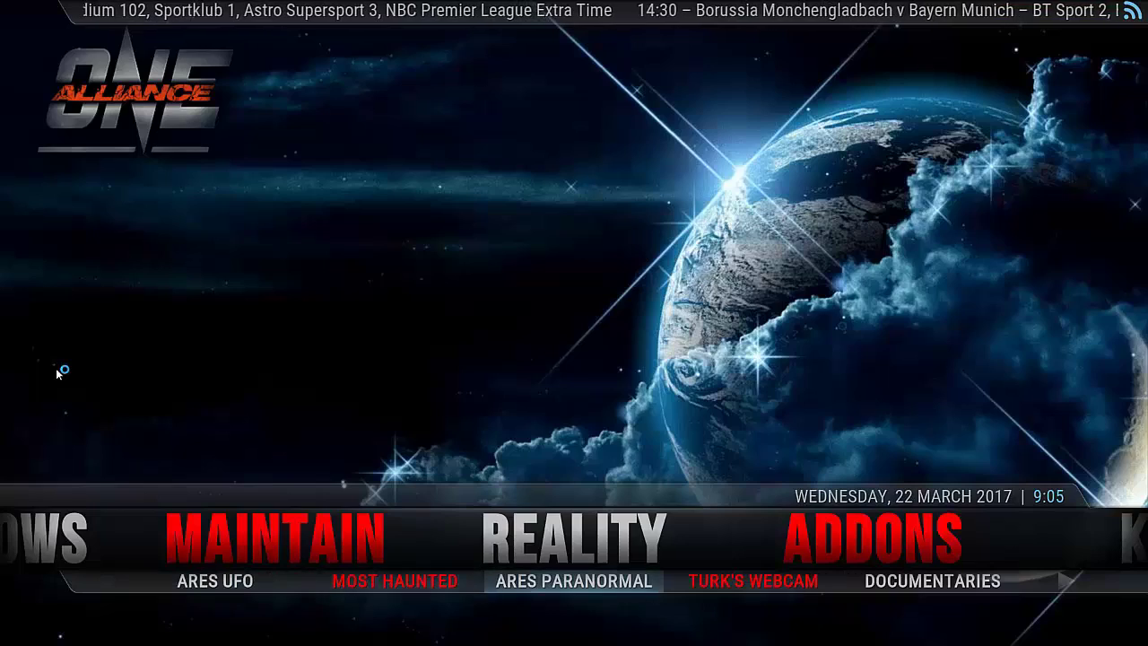
key("Right")
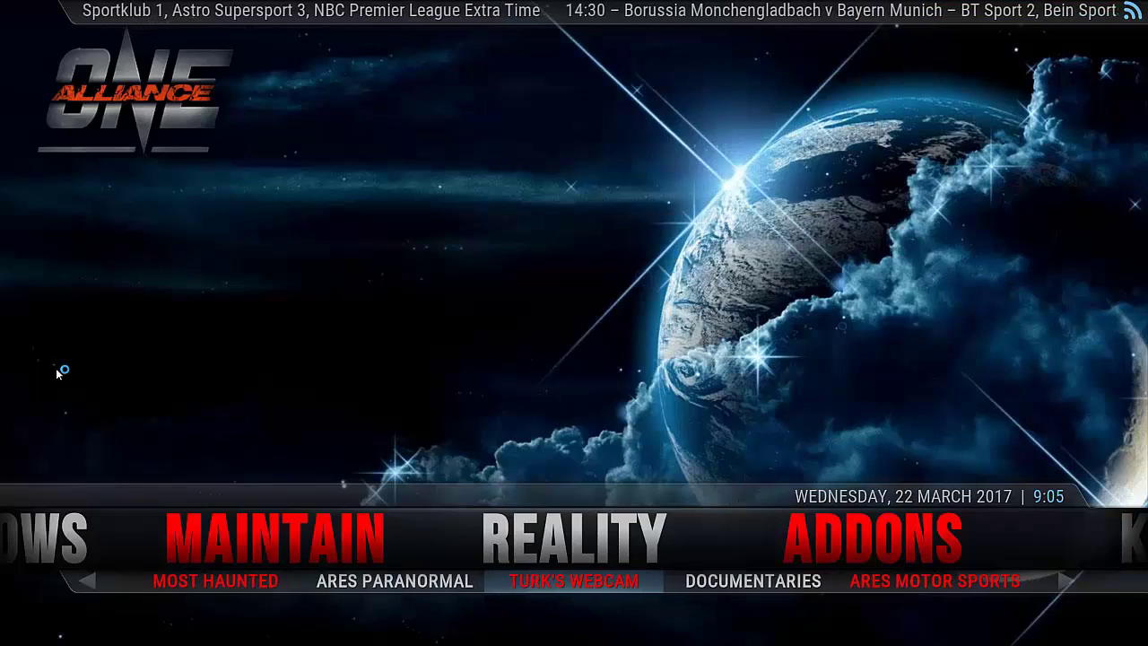
key("Up")
key("Right")
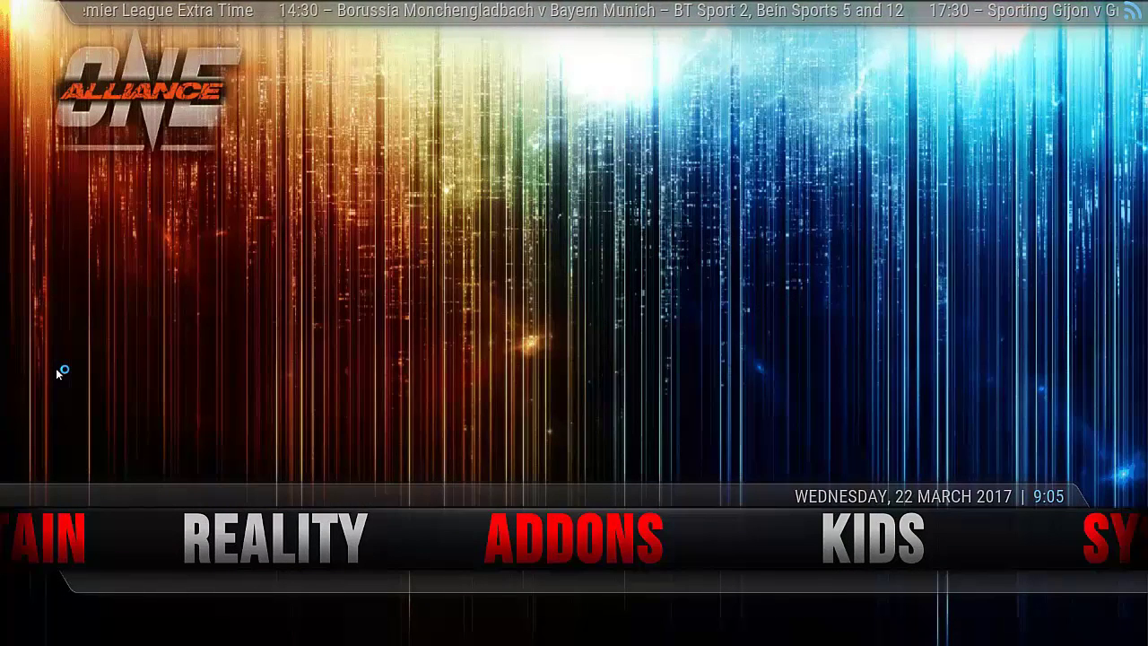
key("Right")
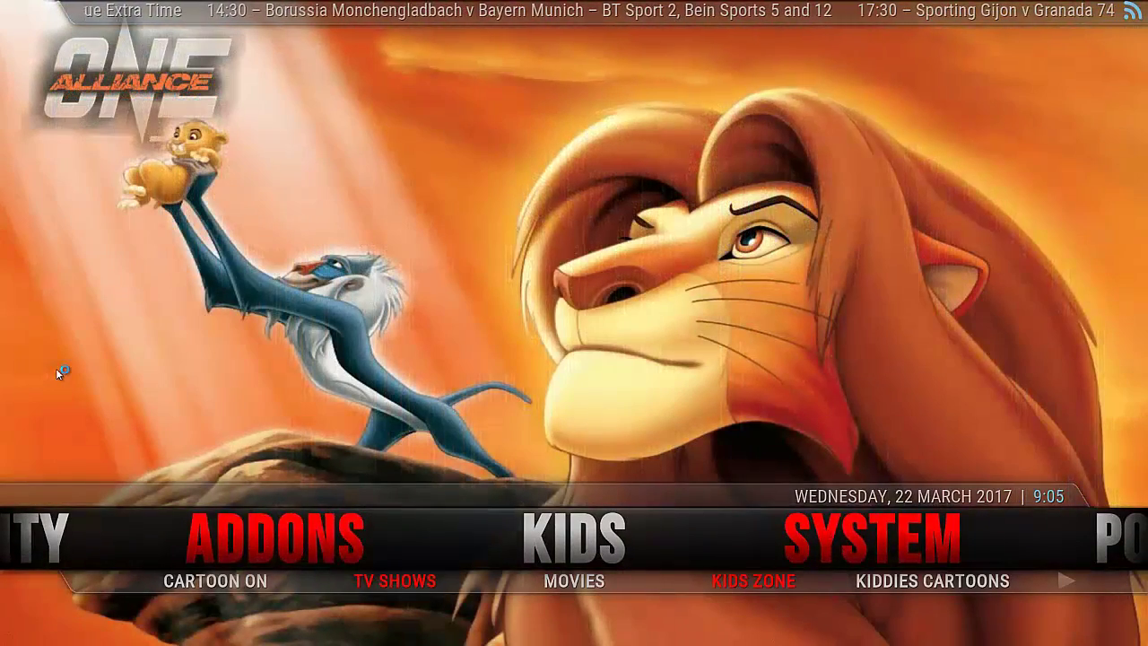
key("Down")
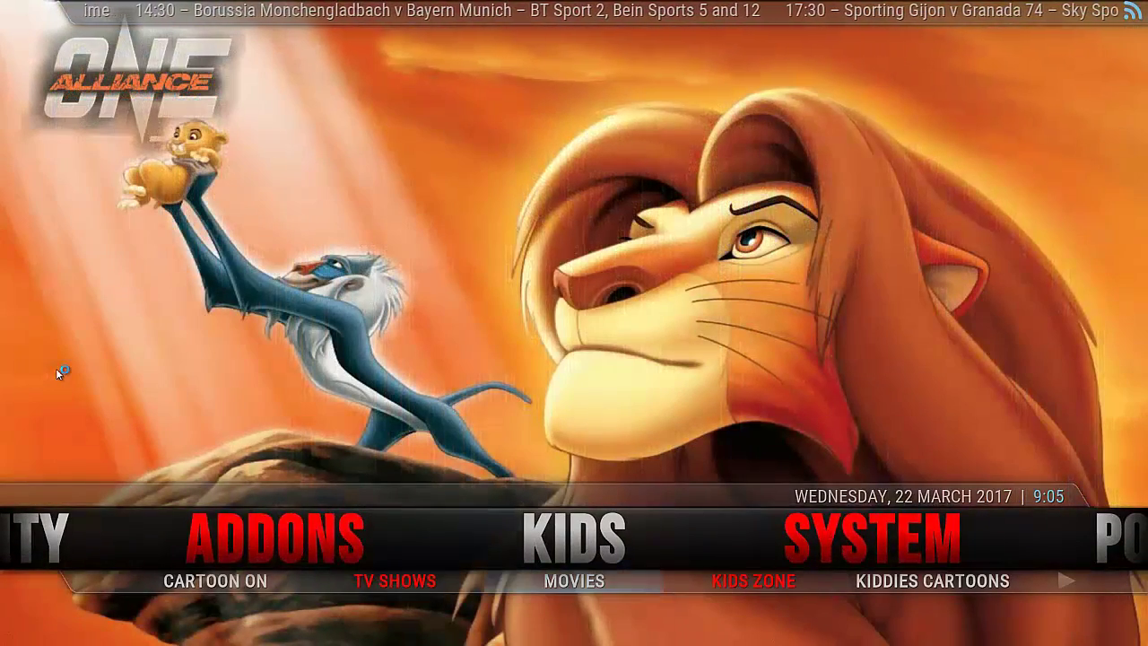
key("Right")
key("Right")
key("Right")
key("Right")
key("Right")
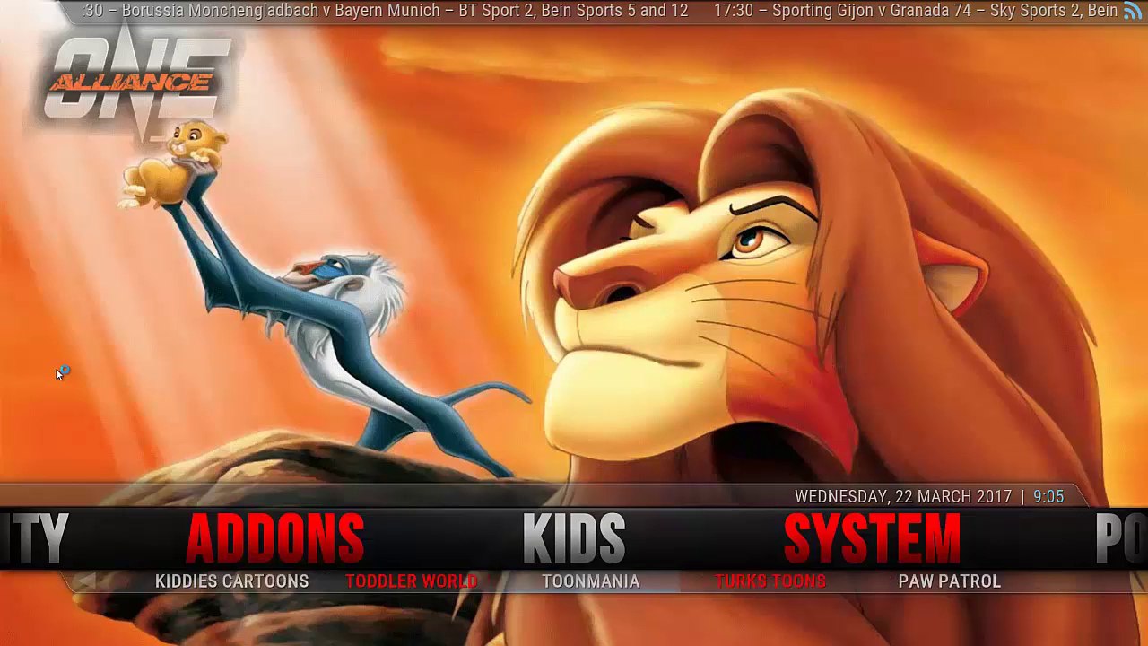
key("Right")
key("Right")
key("Right")
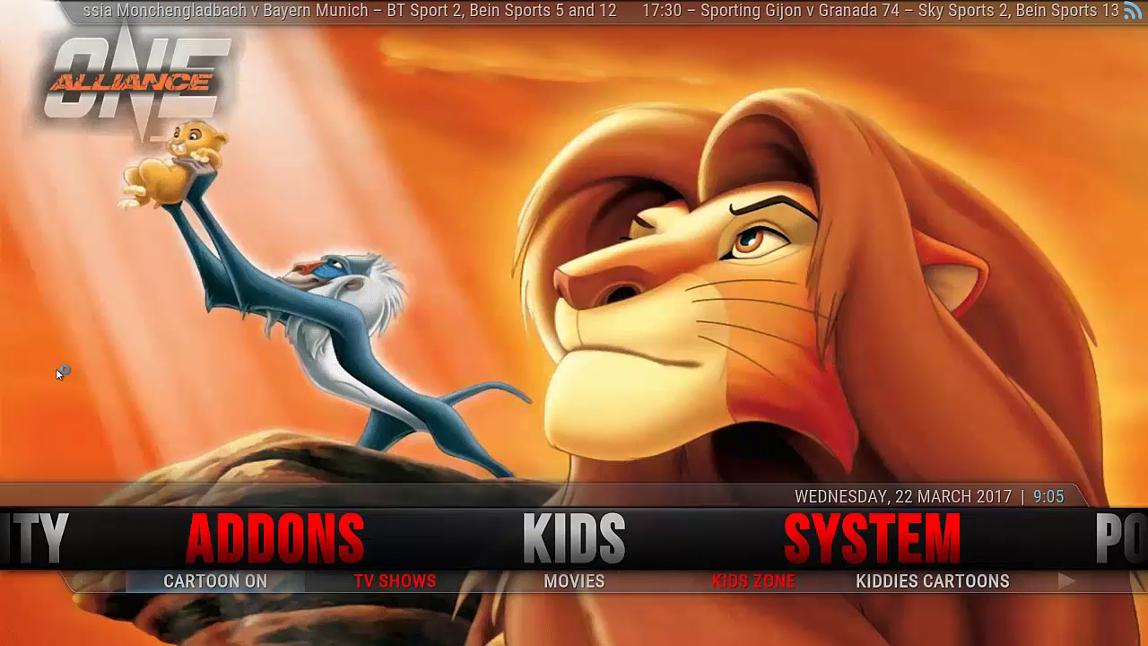
key("Up")
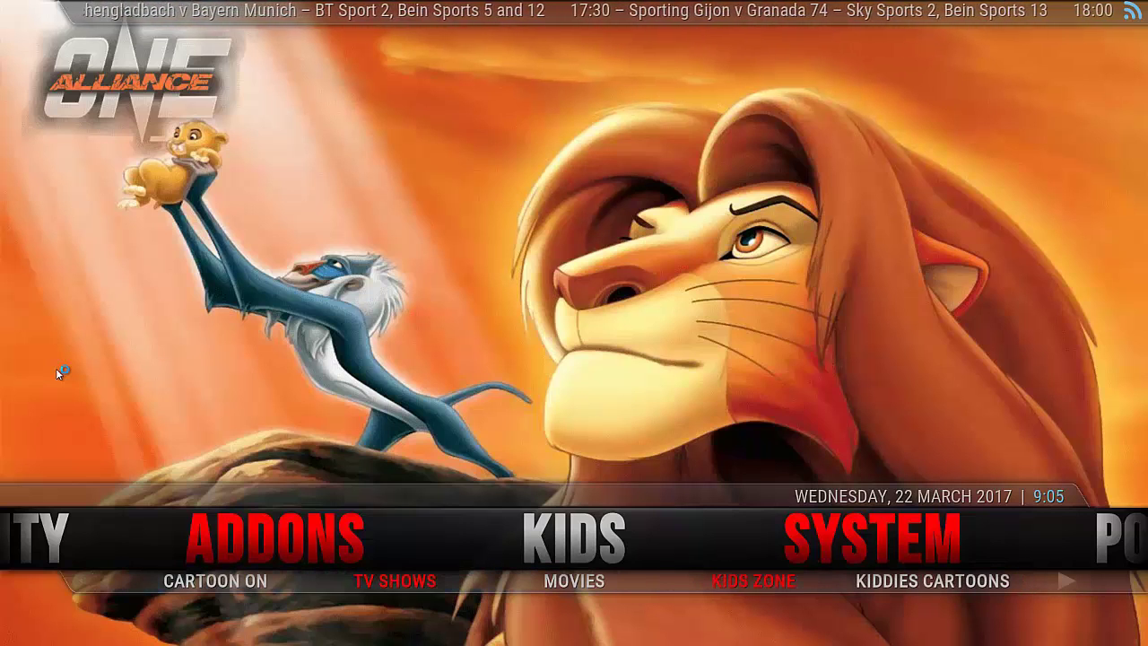
key("Right")
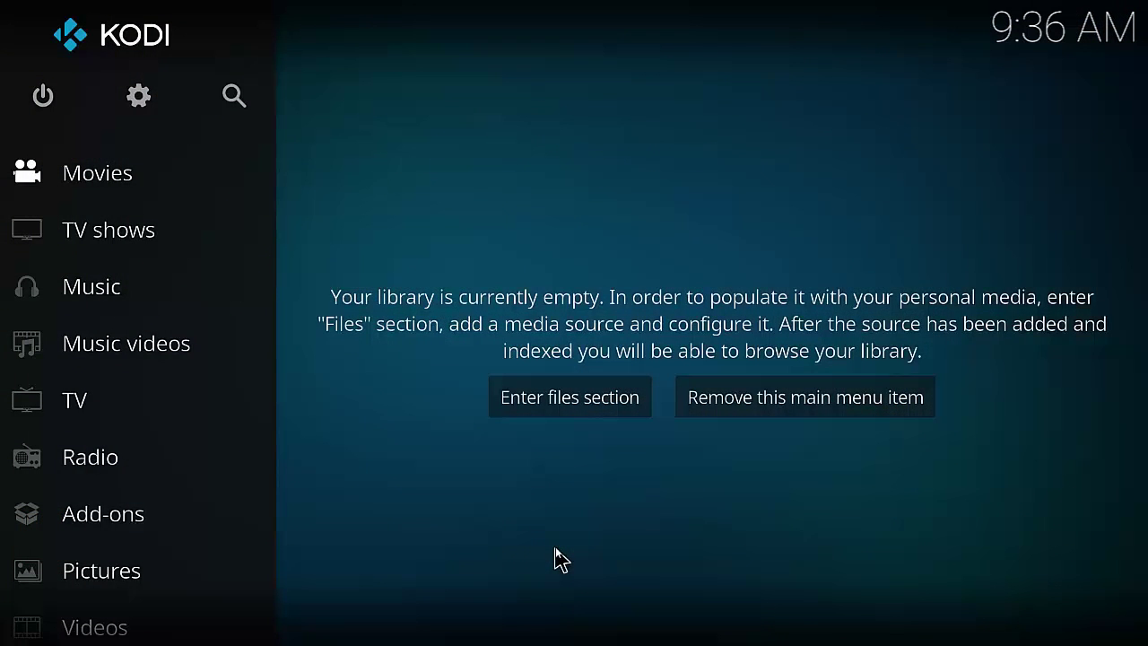
- Turn on Unknown sources under System settings > Add-ons and accept the warning with Yes
key("Down")
key("Up")
key("Right")
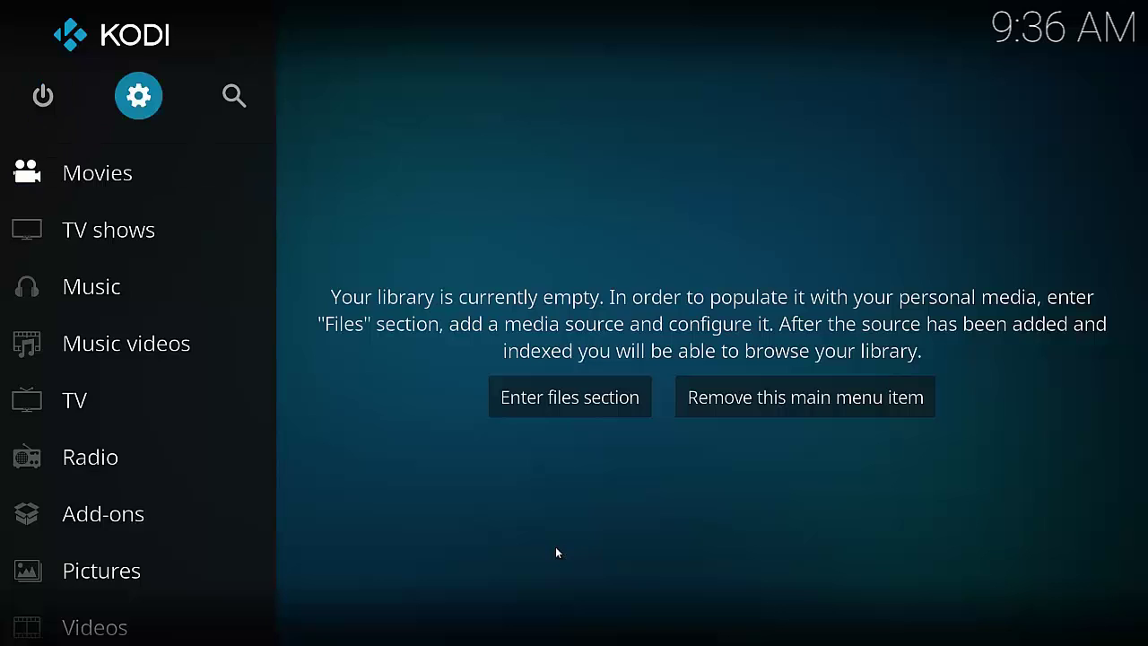
key("Return")
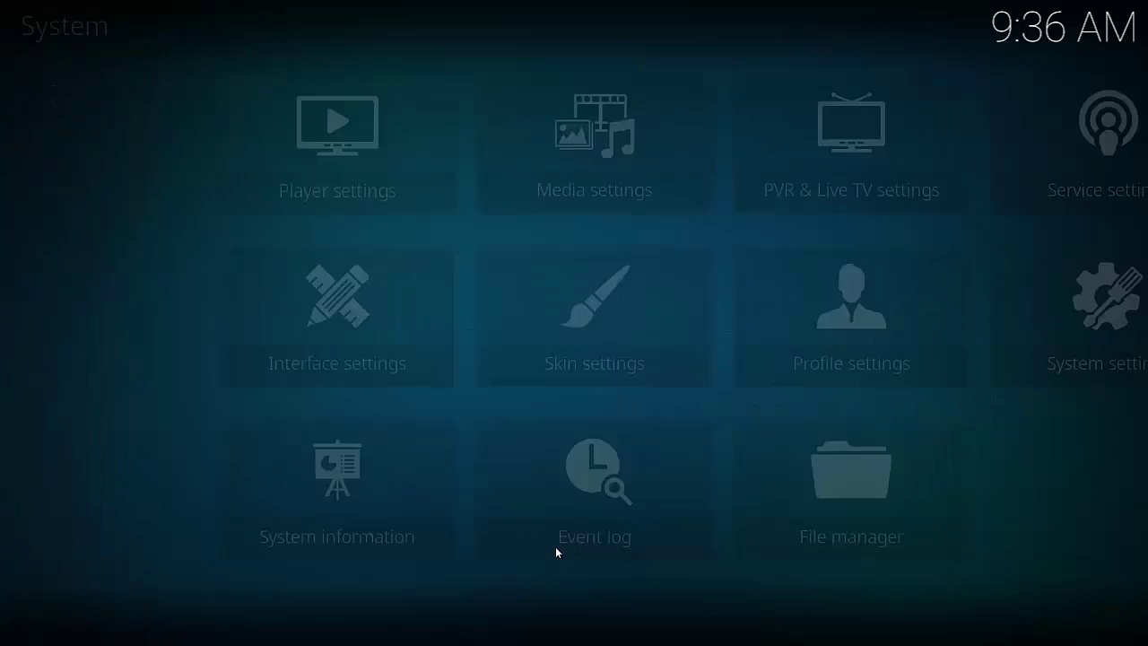
key("Right")
key("Right")
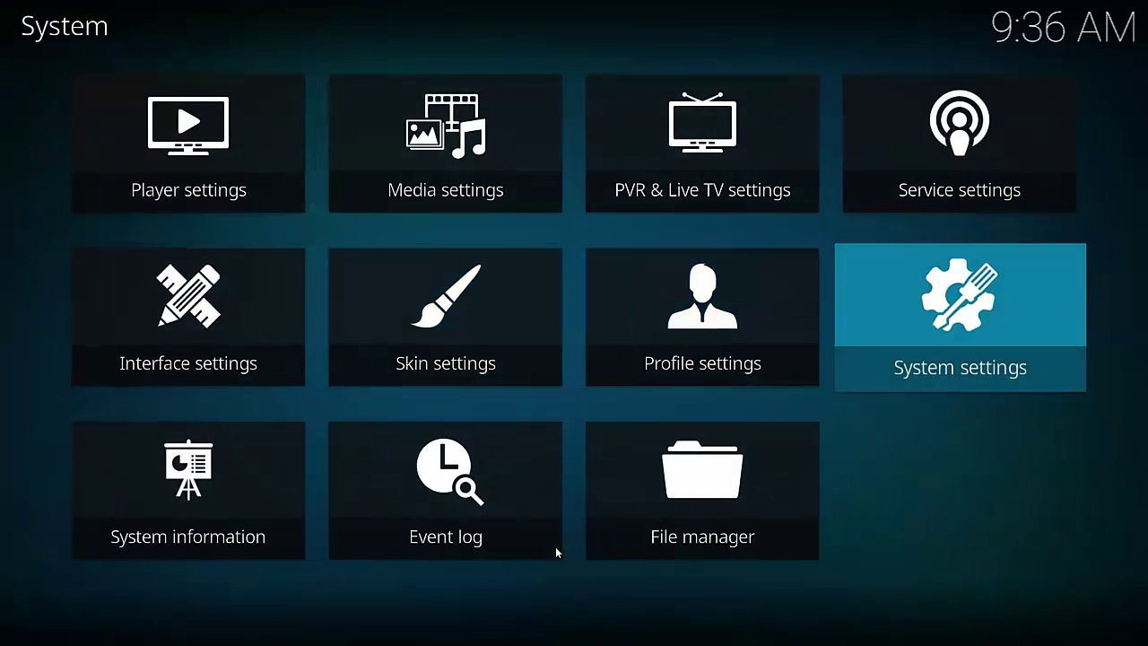
key("Return")
key("Down")
key("Down")
key("Down")
key("Down")
key("Down")
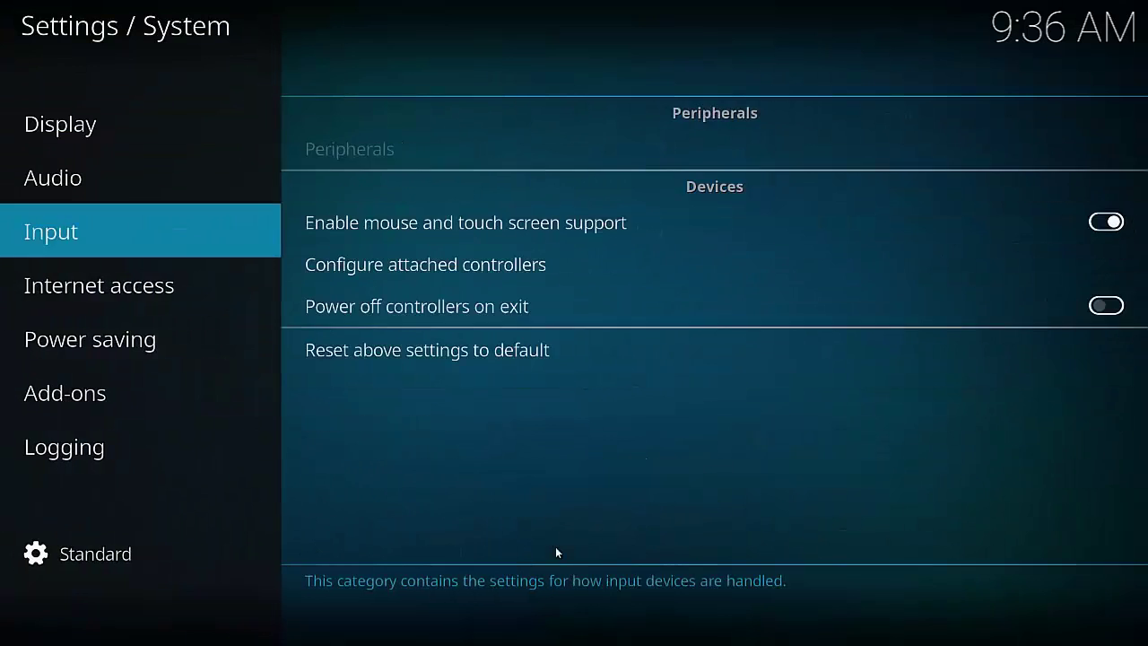
key("Down")
key("Down")
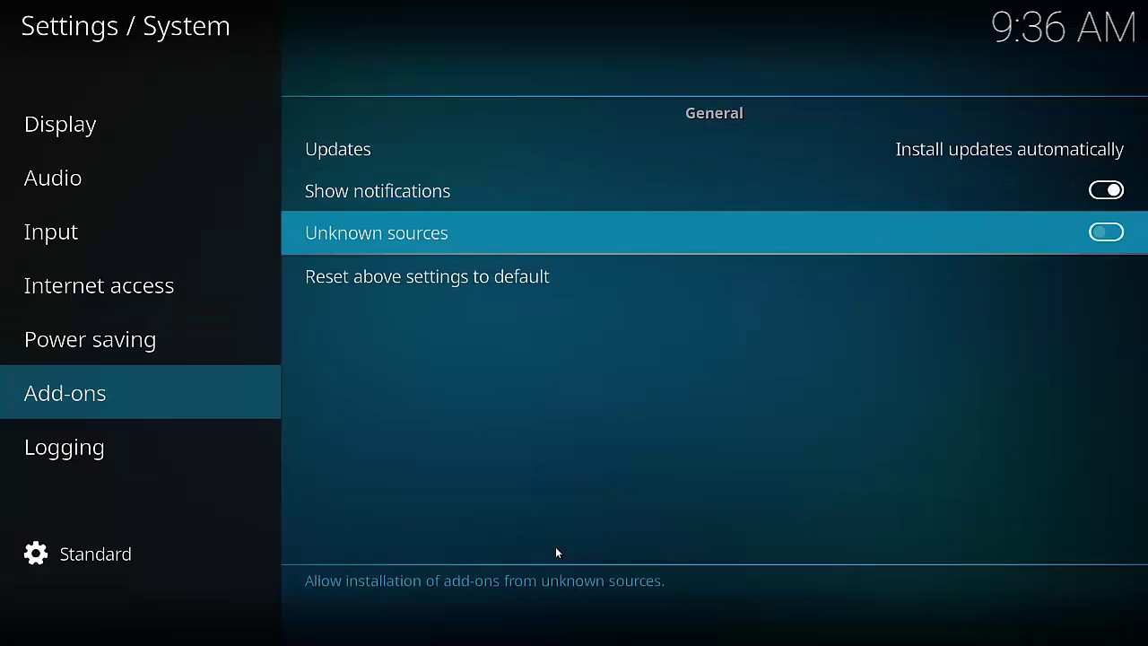
key("Return")
key("Left")
key("Return")
key("Escape")
key("Left")
key("Down")
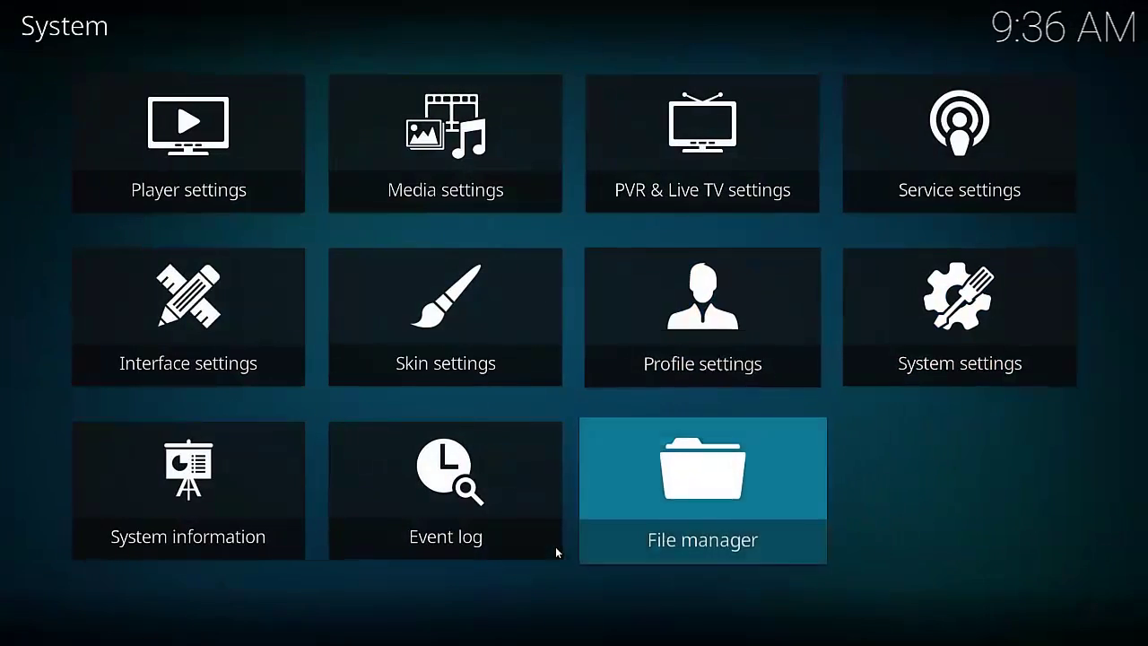
key("Return")
key("Down")
key("Return")
key("Return")
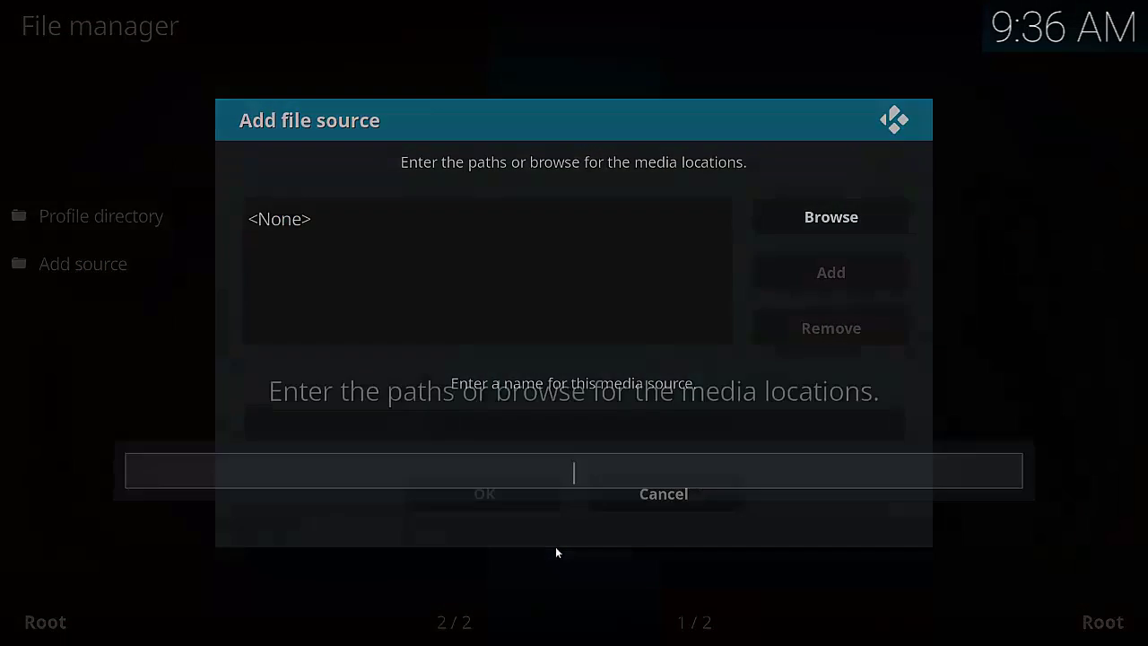
type("http://onealliance.xyz/repo/")
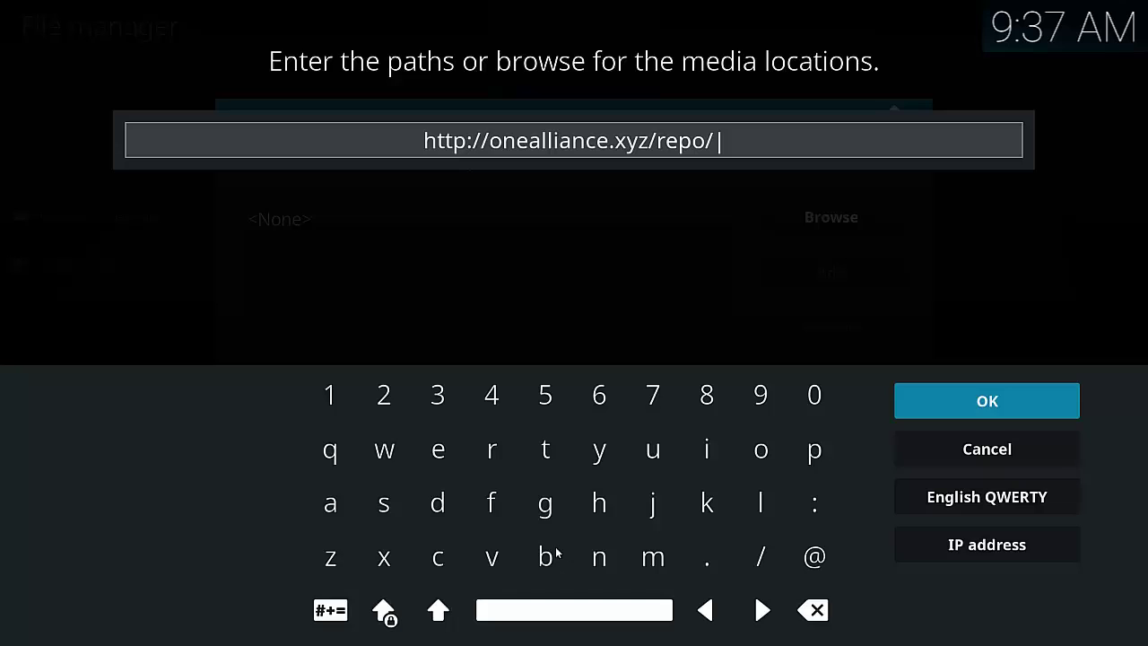
key("Return")
- Rename the source from repo to 'alliance' and save it
key("Down")
key("Down")
key("Up")
key("Down")
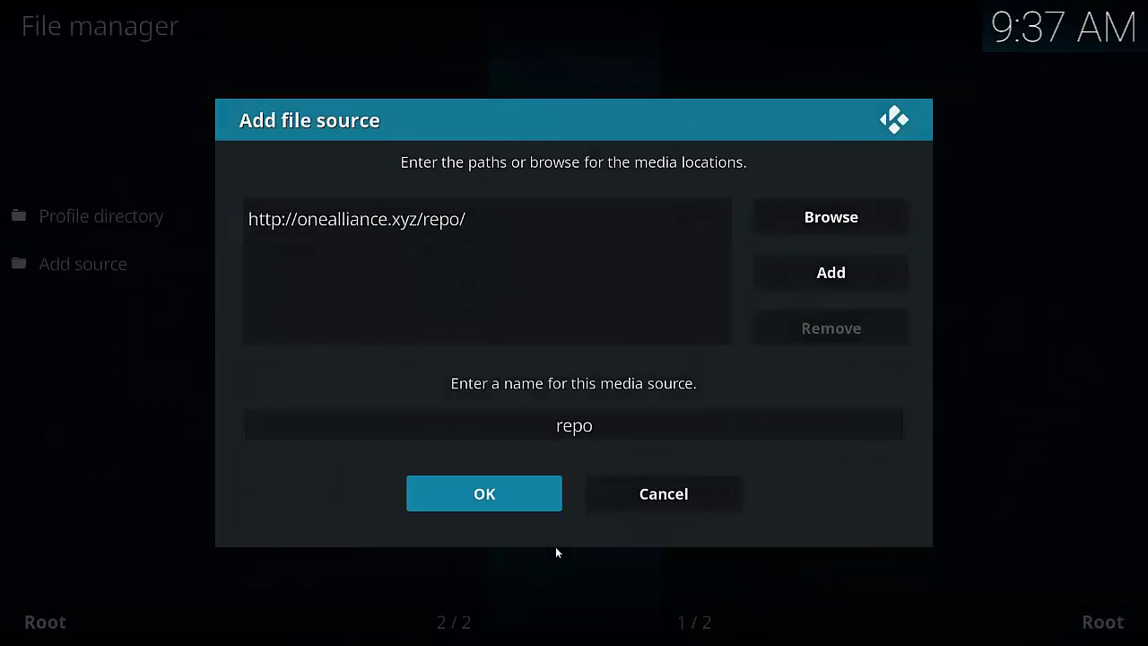
key("Up")
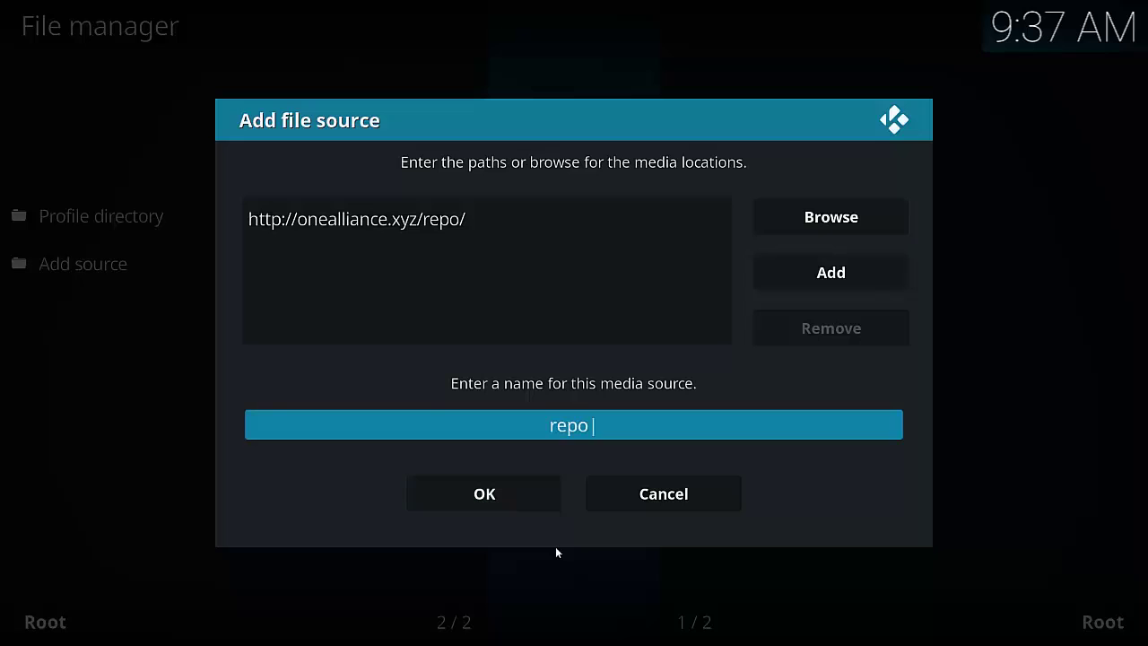
key("BackSpace")
key("BackSpace")
key("BackSpace")
key("BackSpace")
type("alliance")
key("Down")
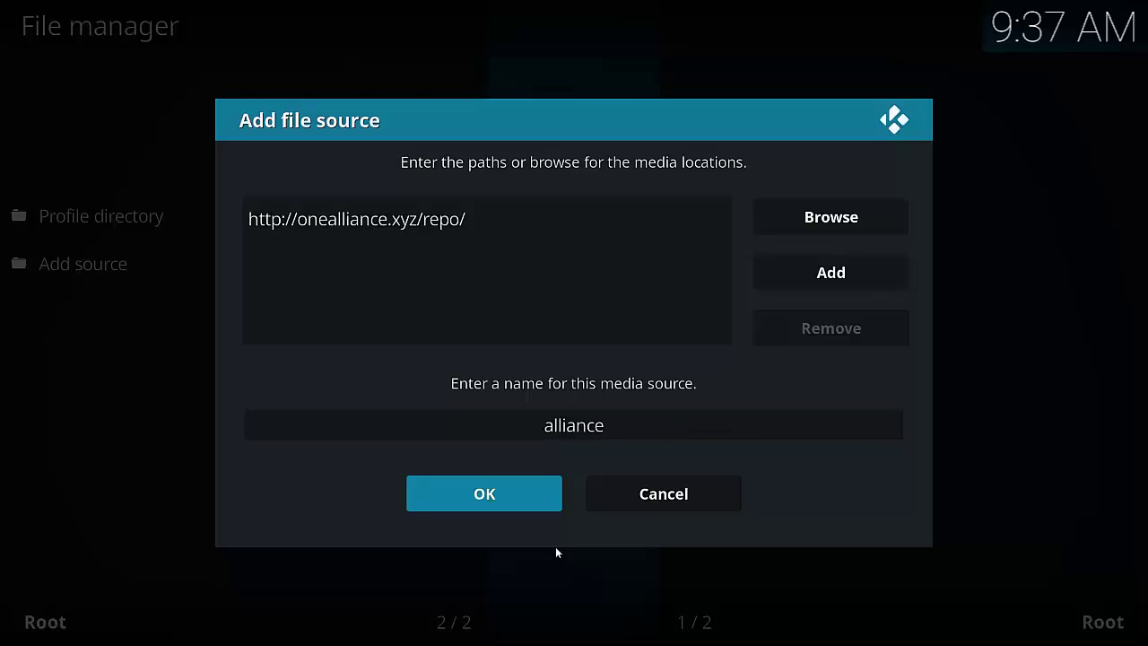
key("Return")
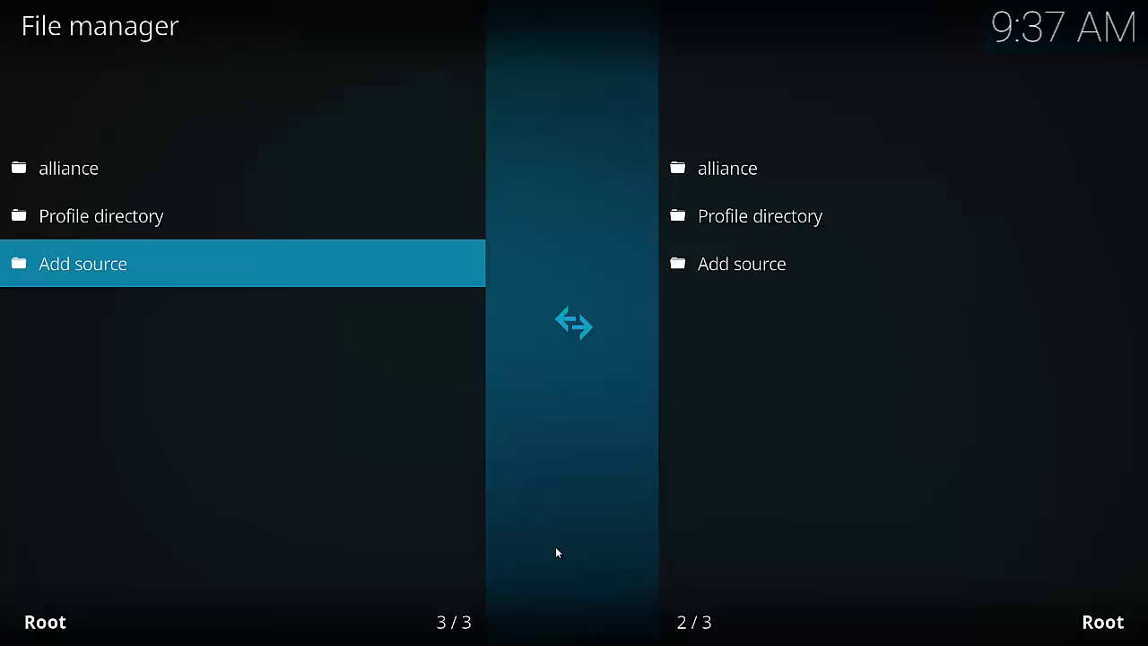
- Go to the Add-ons browser's Install from zip file option
key("Escape")
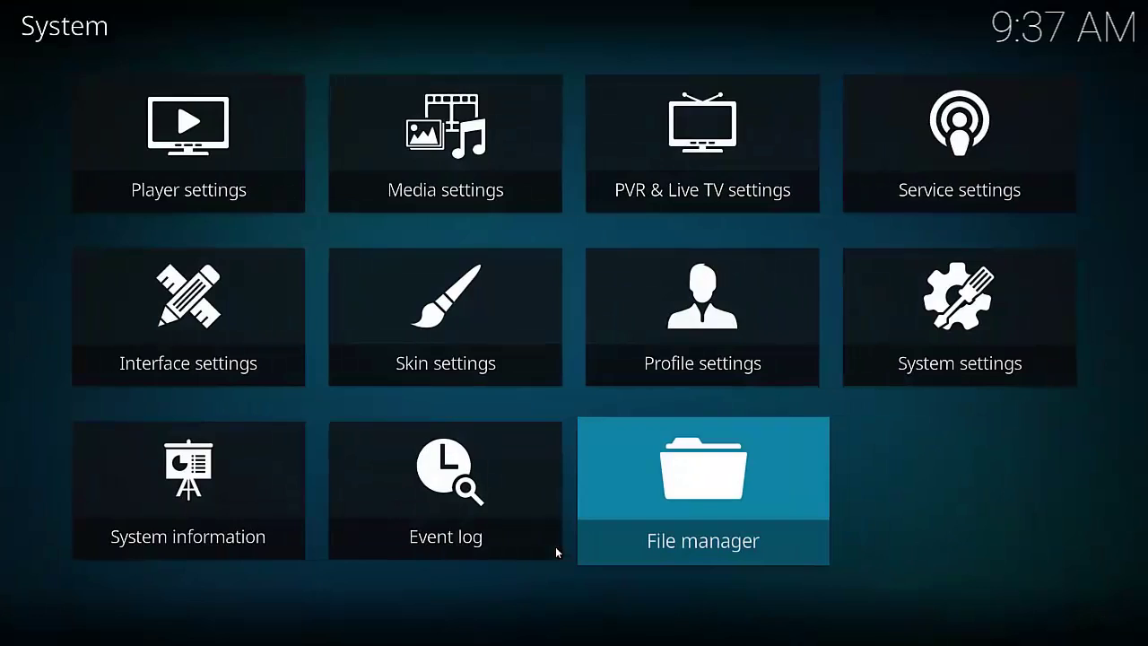
key("Escape")
key("Down")
key("Down")
key("Down")
key("Down")
key("Down")
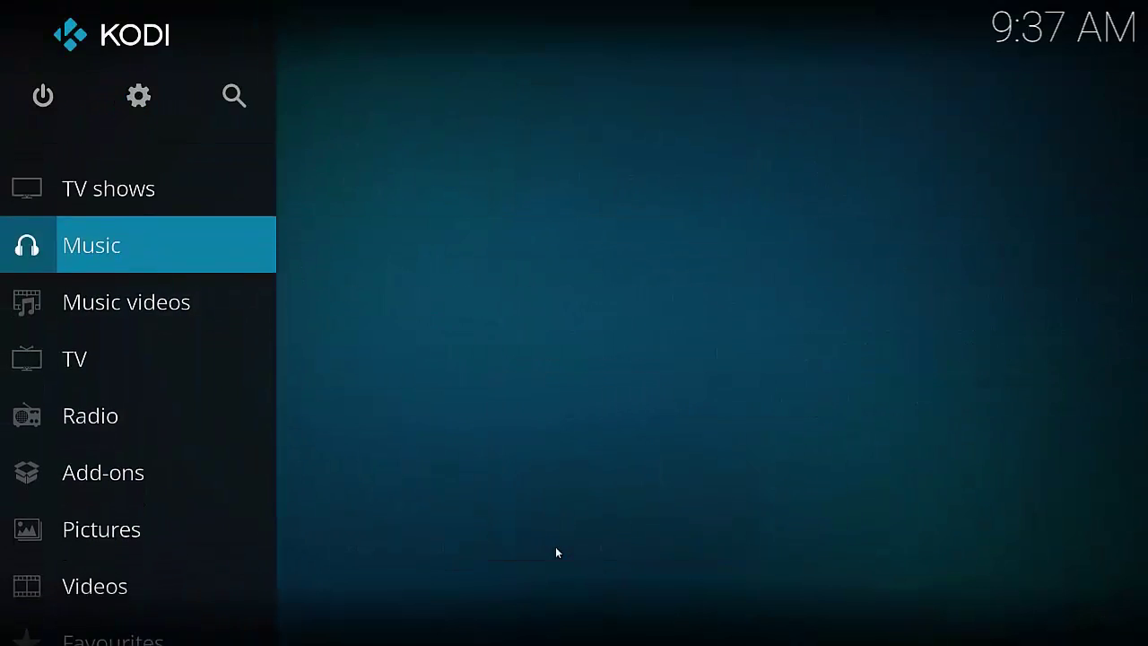
key("Down")
key("Down")
key("Return")
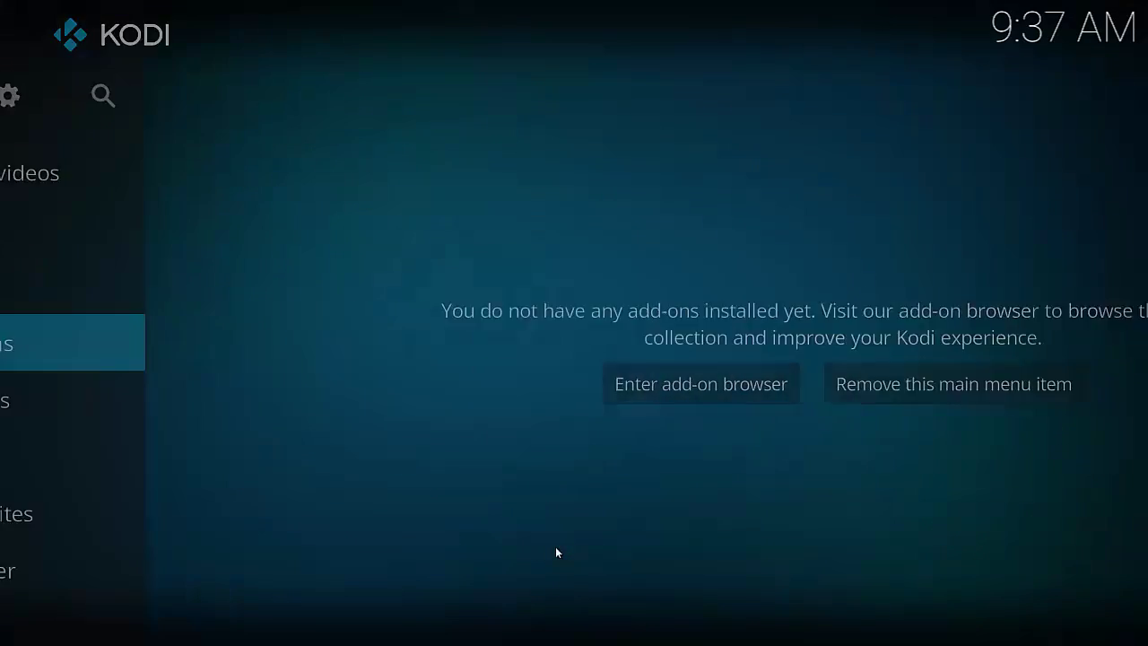
key("Up")
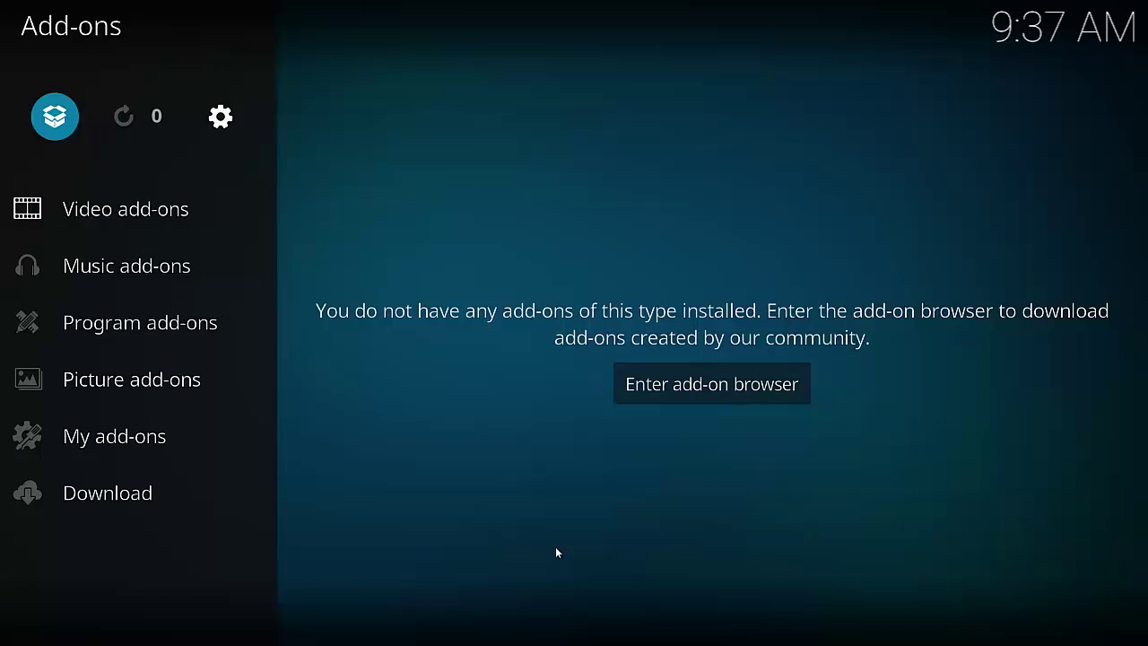
key("Return")
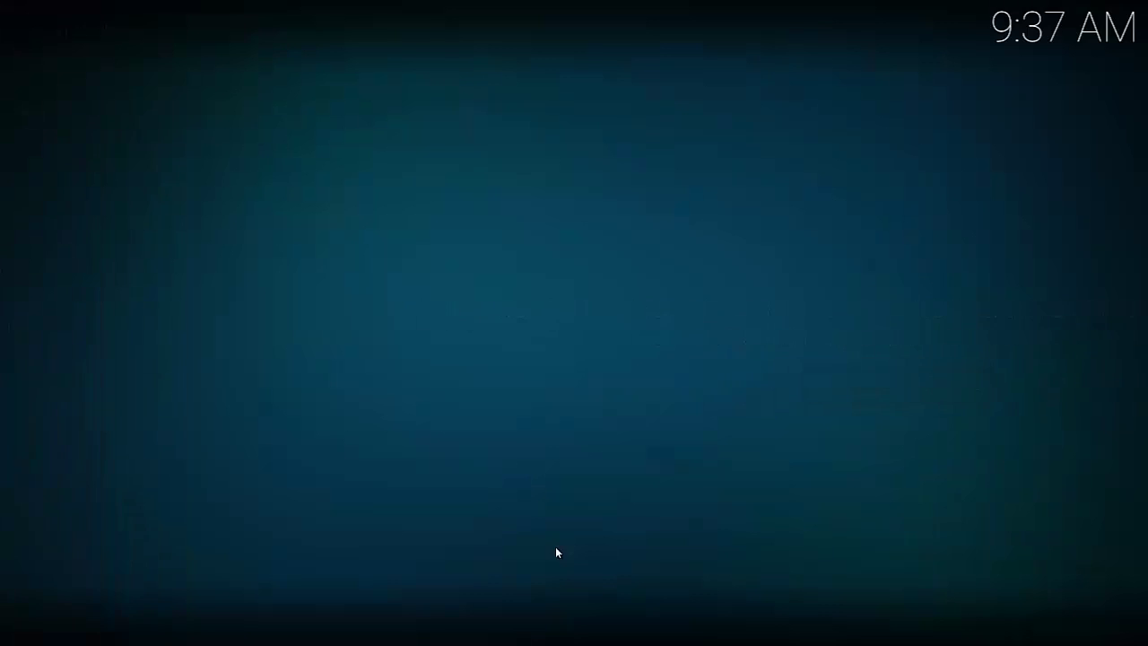
key("Down")
key("Down")
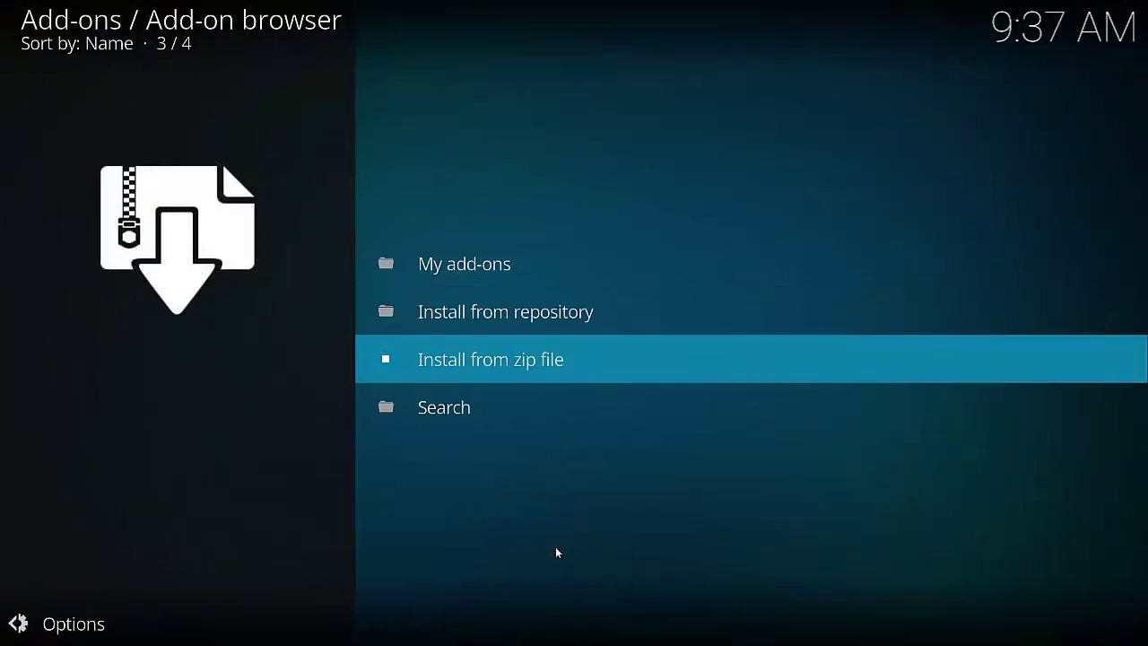
key("Return")
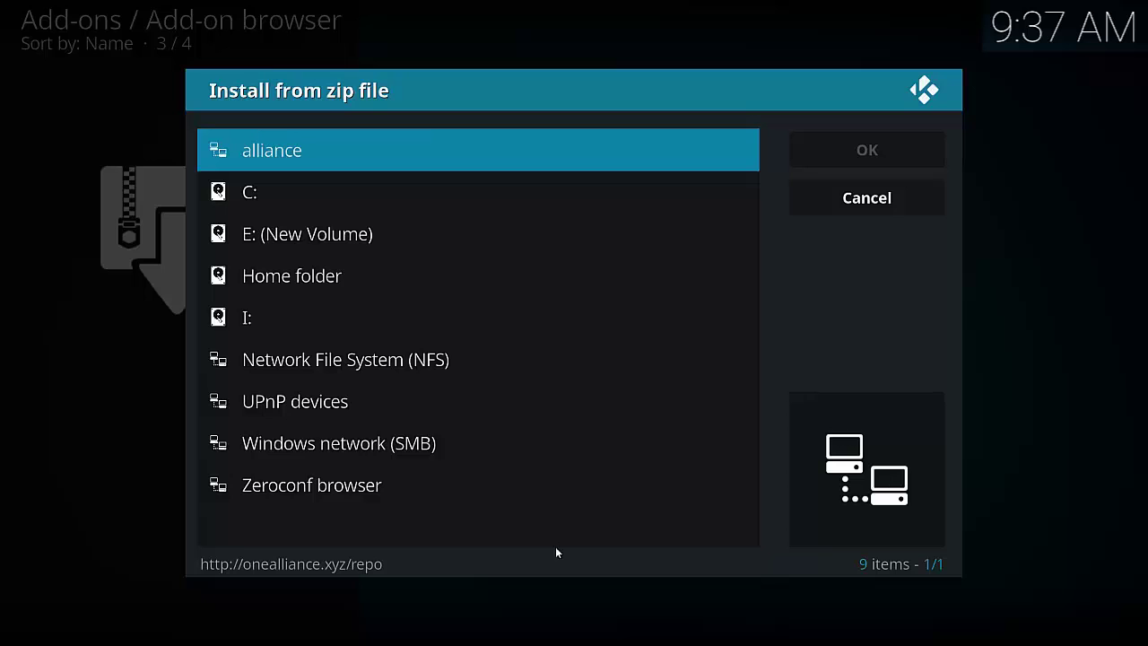
- Install plugin.program.onealliancewizard.zip from the alliance source
key("Return")
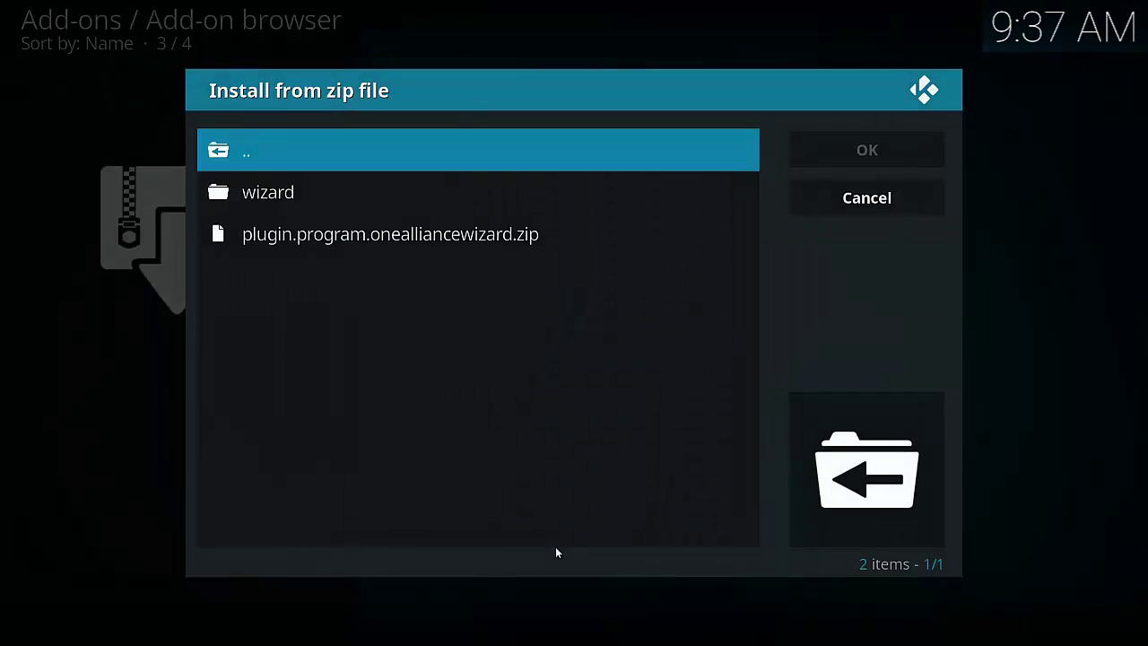
key("Down")
key("Down")
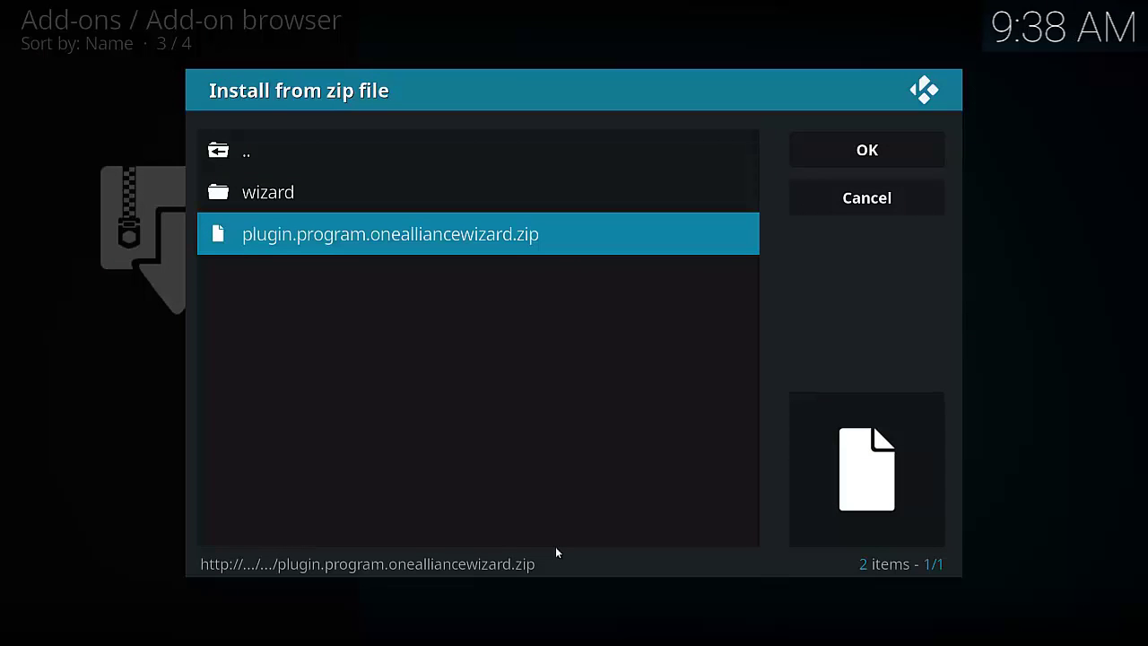
key("Return")
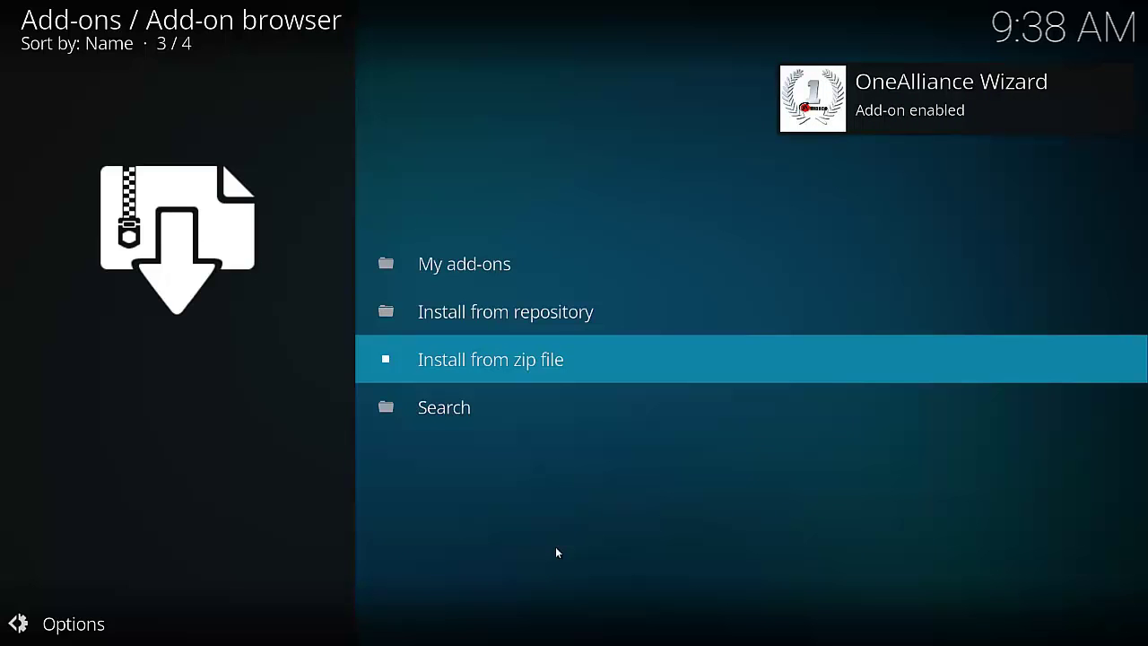
- Enable keeping Trakt data in the wizard's first-run settings, continue, and ignore the build prompts
key("Escape")
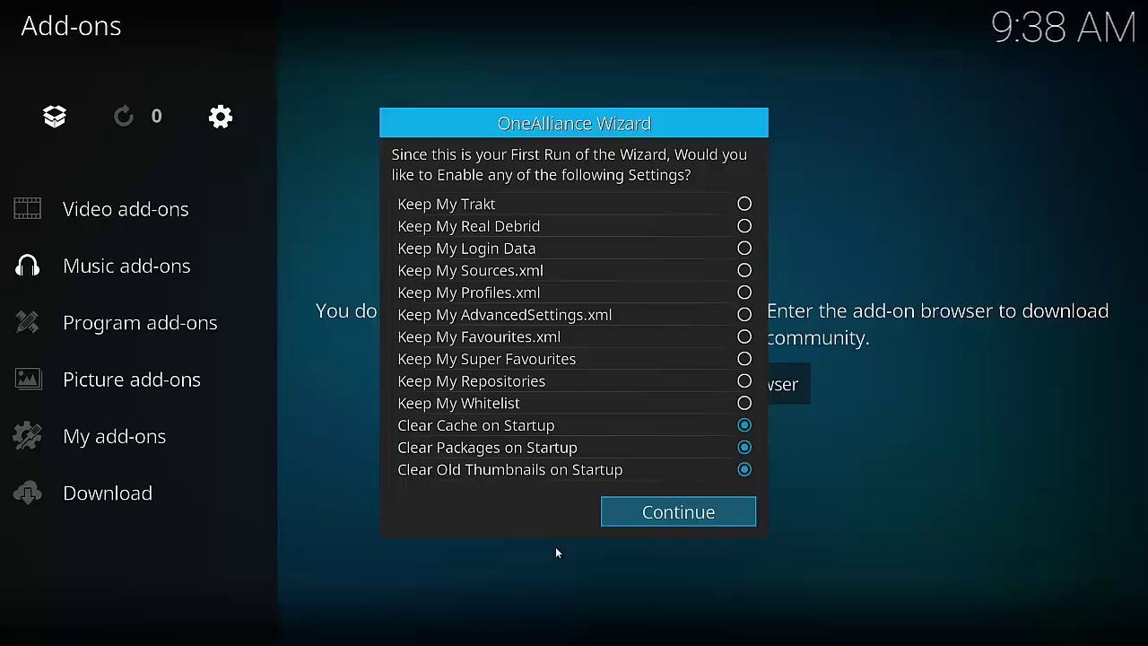
key("Down")
key("Return")
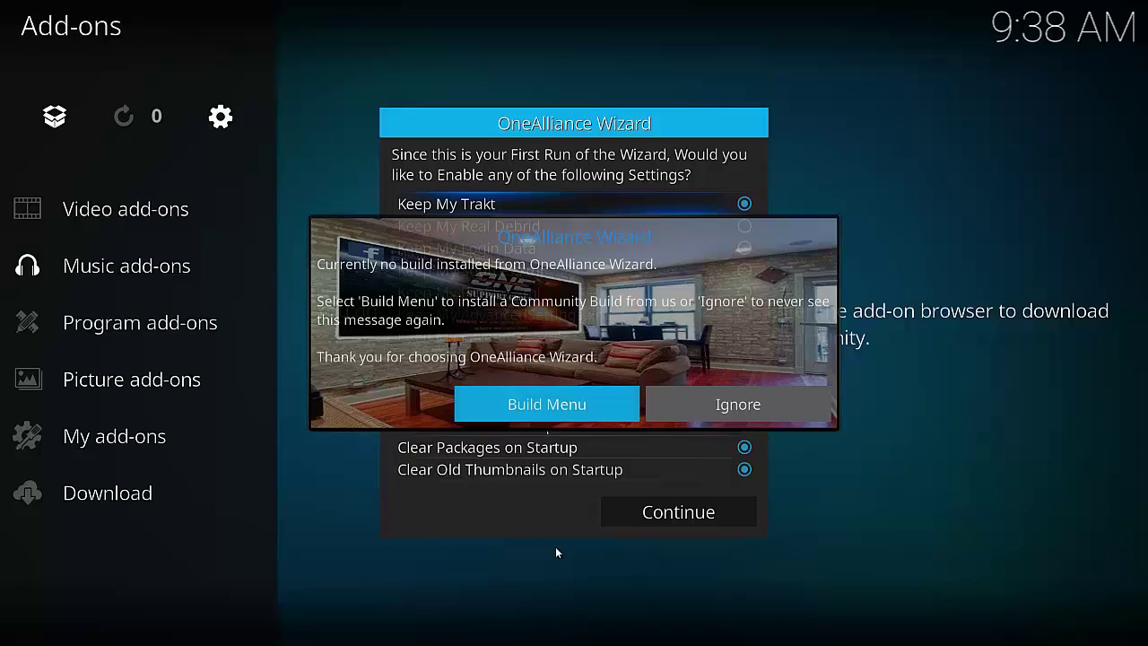
key("Right")
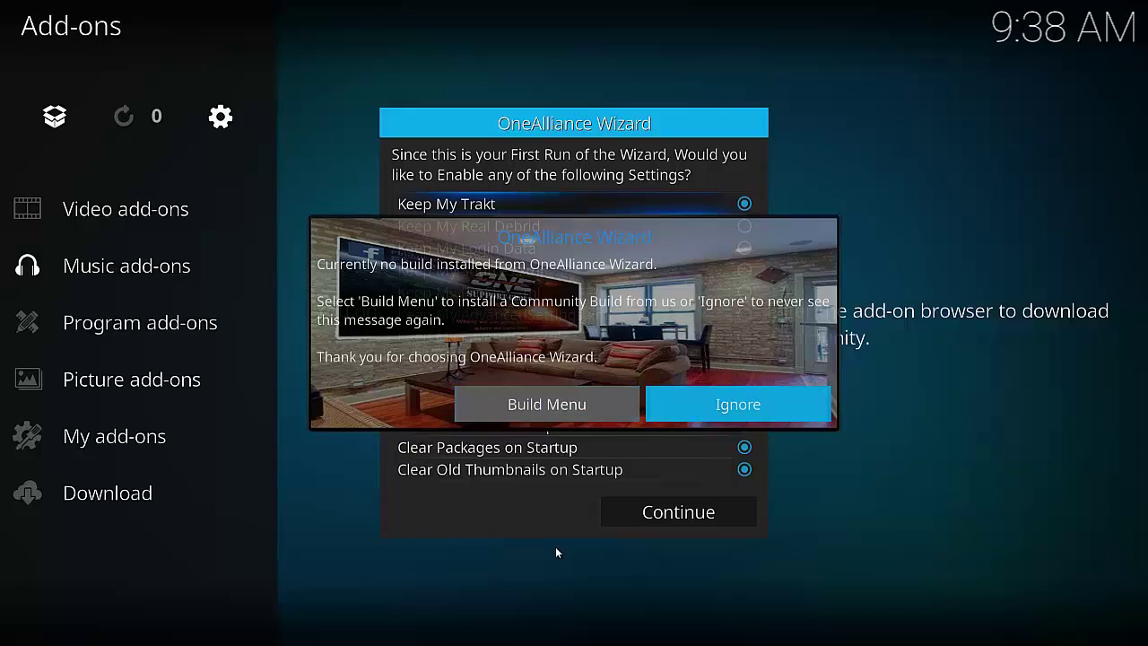
key("Return")
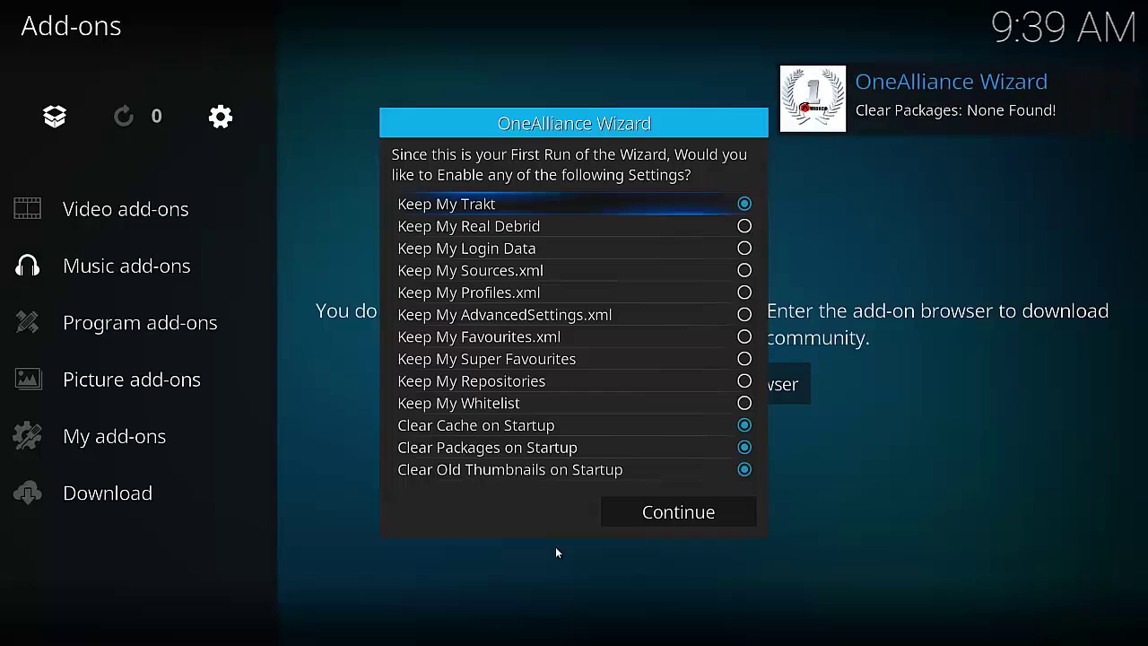
key("Down")
key("Down")
key("Down")
key("Down")
key("Down")
key("Down")
key("Down")
key("Down")
key("Down")
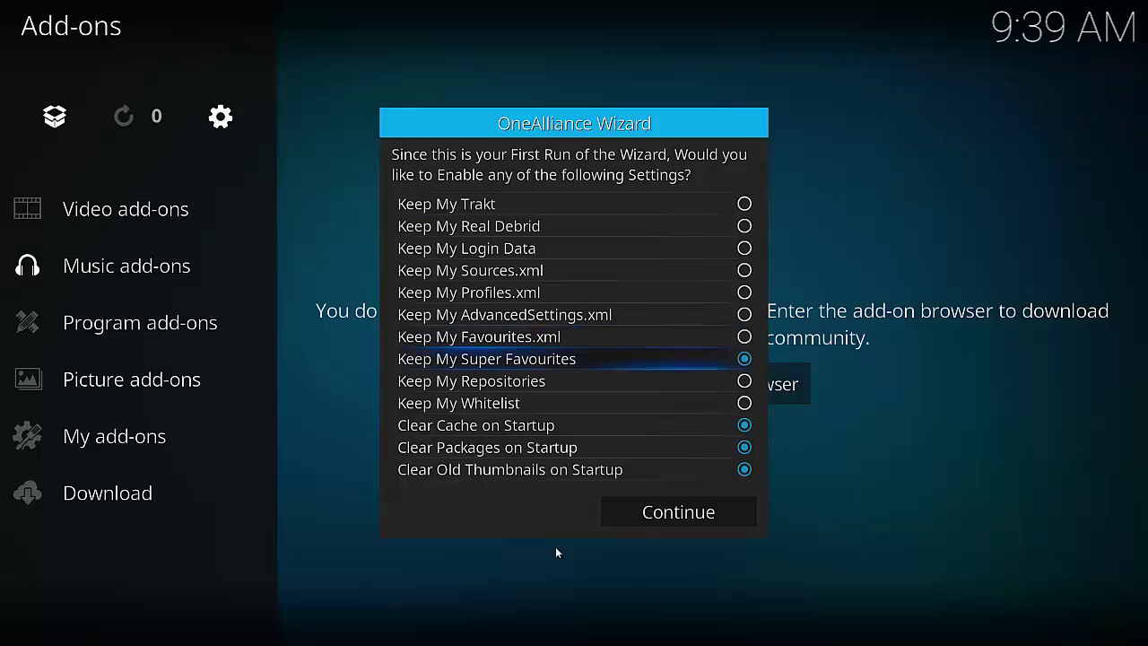
key("Down")
key("Down")
key("Down")
key("Down")
key("Return")
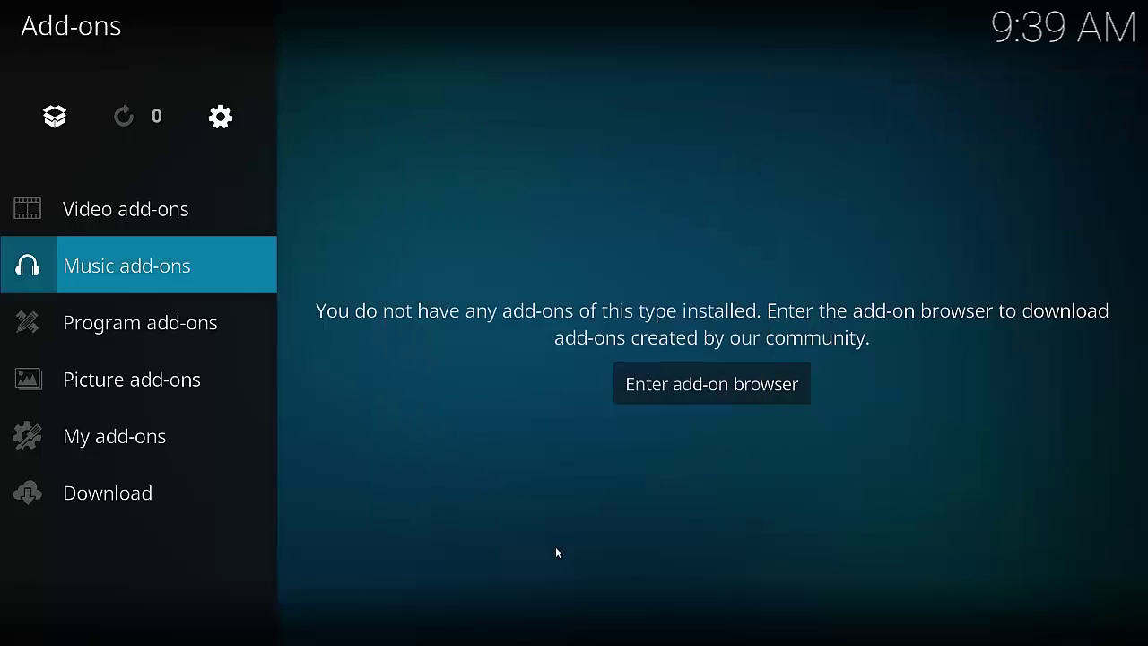
key("Down")
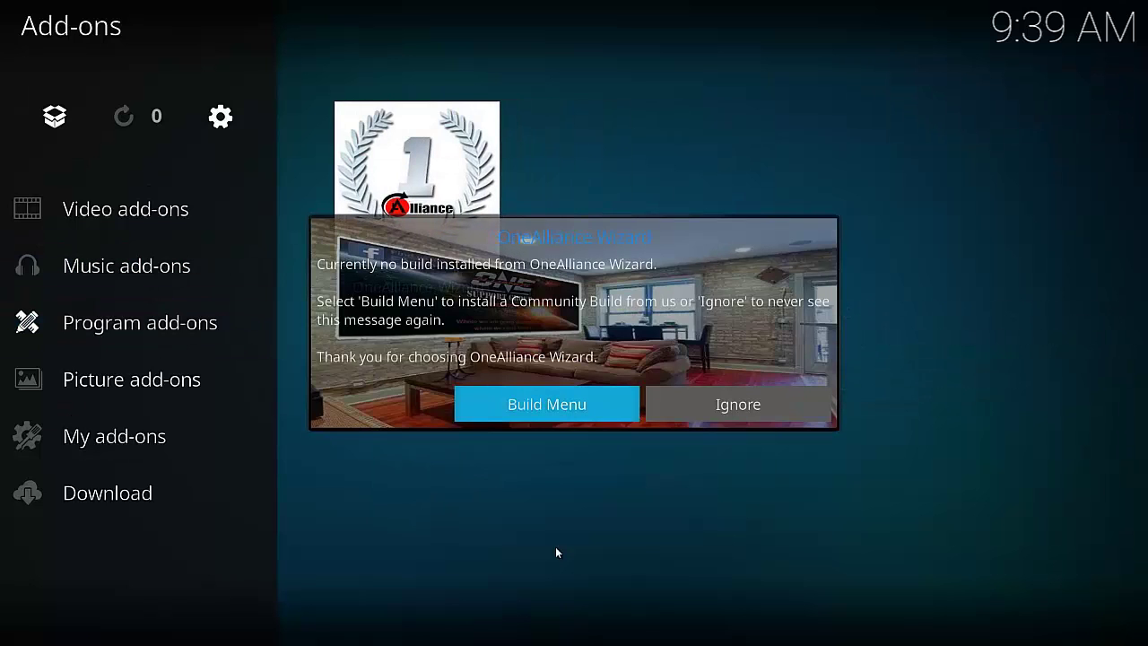
key("Right")
- Launch OneAlliance Wizard from Program add-ons and open its (1A) Builds section
key("Return")
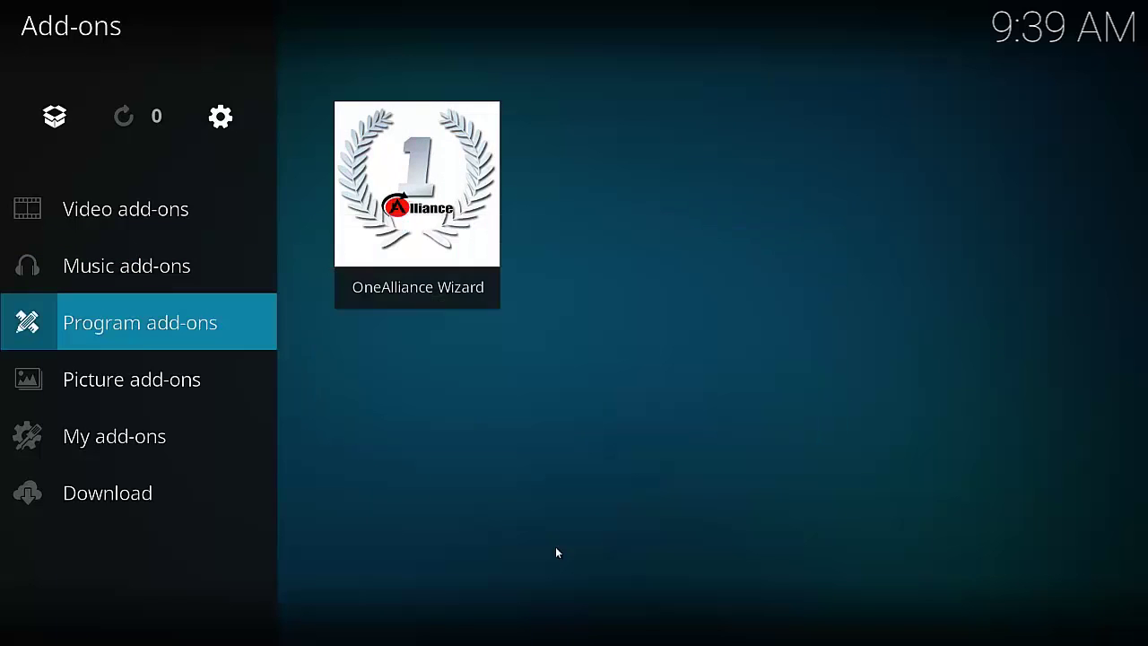
key("Right")
key("Return")
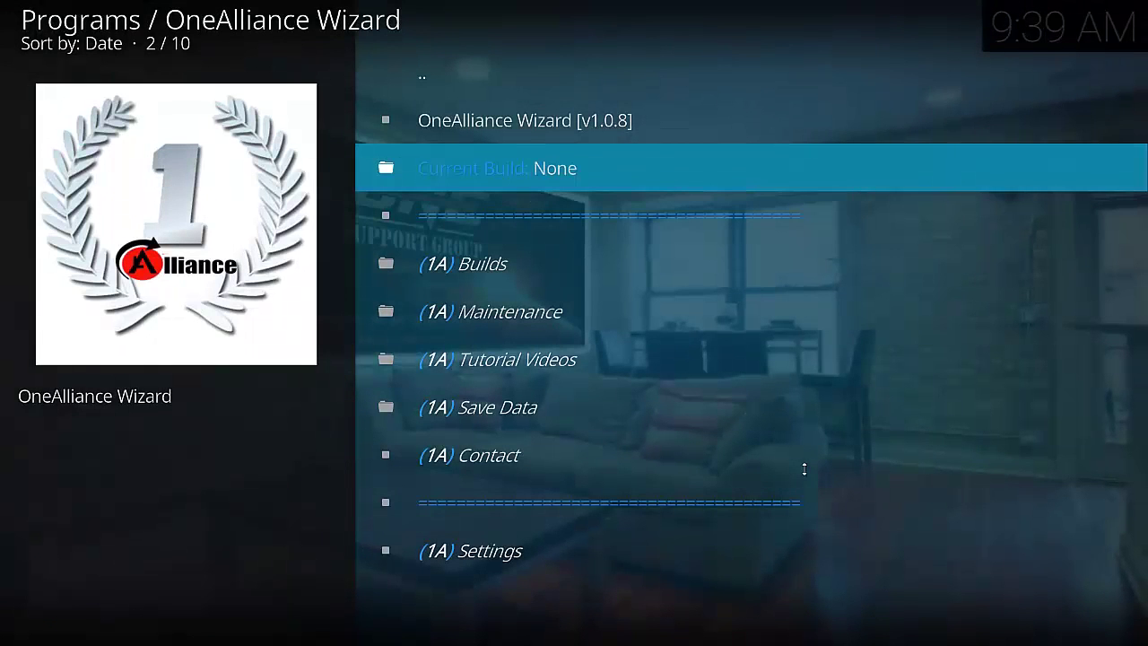
key("Down")
key("Down")
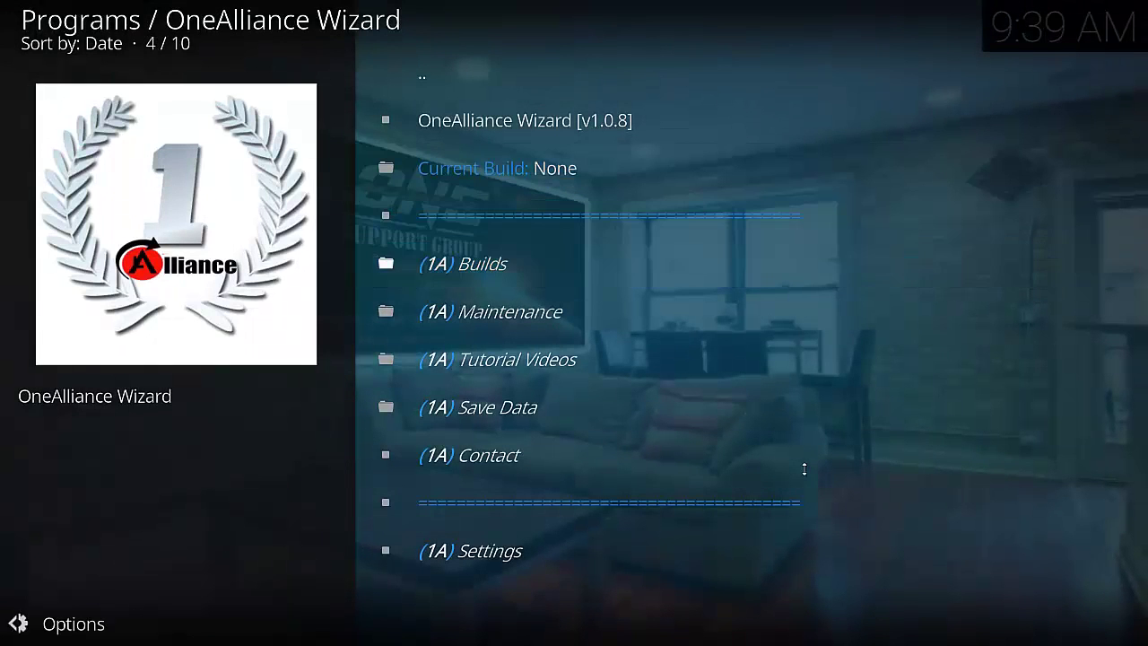
key("Return")
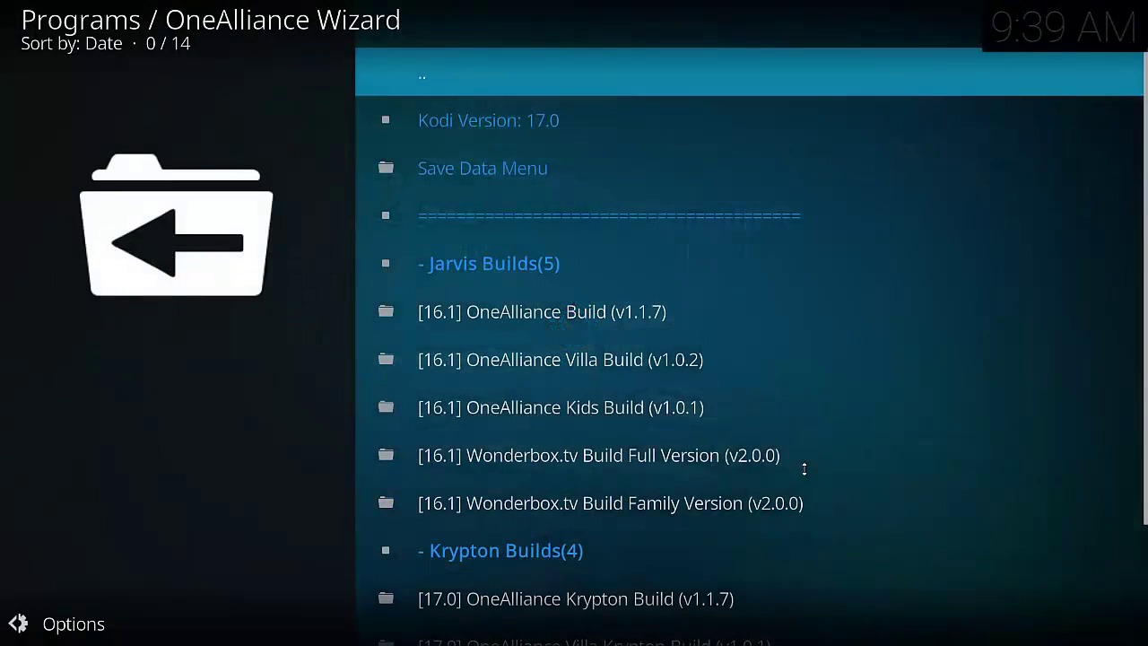
- Open the [17.0] OneAlliance Krypton Build (v1.1.7) page and highlight Fresh Install
key("Down")
key("Down")
key("Down")
key("Down")
key("Down")
key("Down")
key("Down")
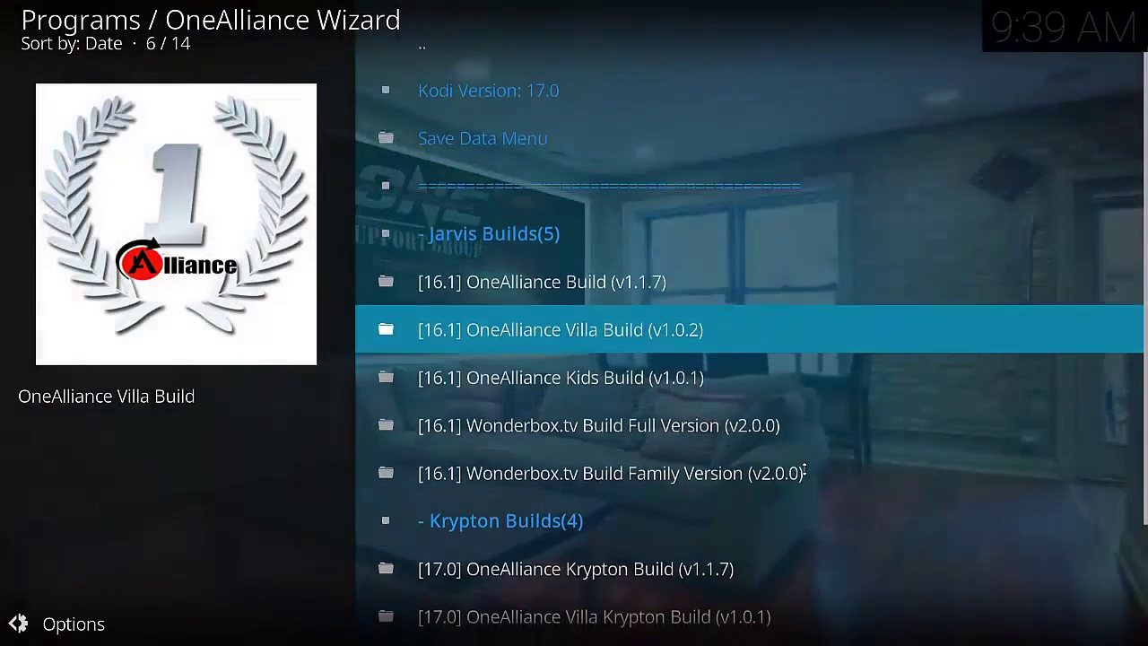
key("Down")
key("Down")
key("Down")
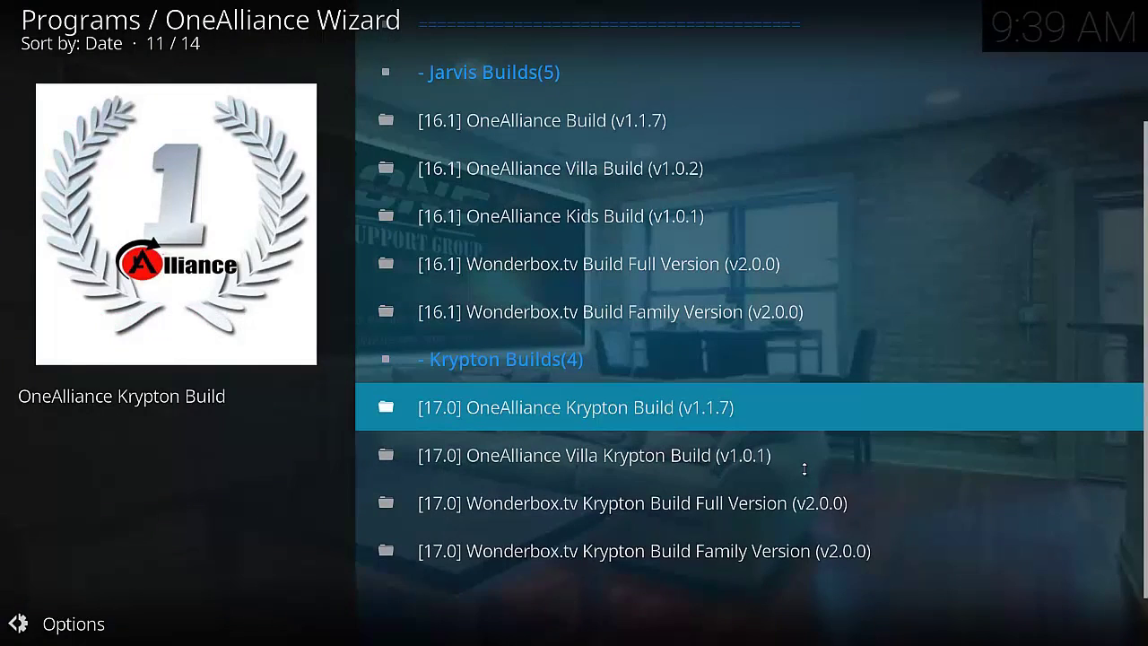
key("Return")
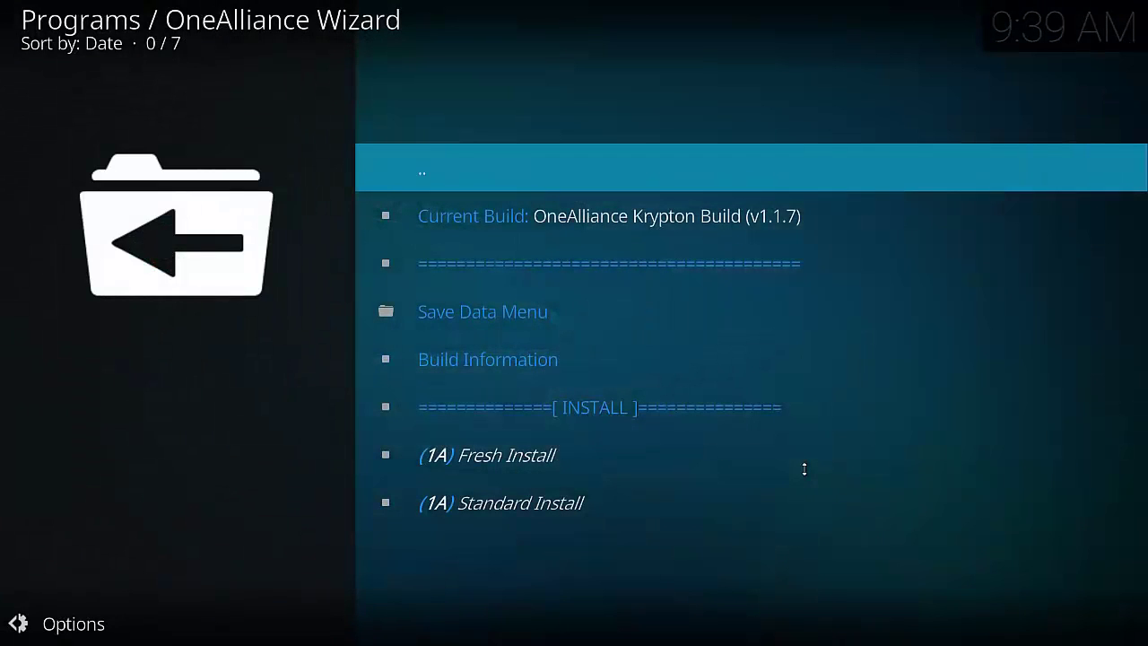
key("Down")
key("Down")
key("Down")
key("Down")
key("Down")
key("Down")
key("Down")
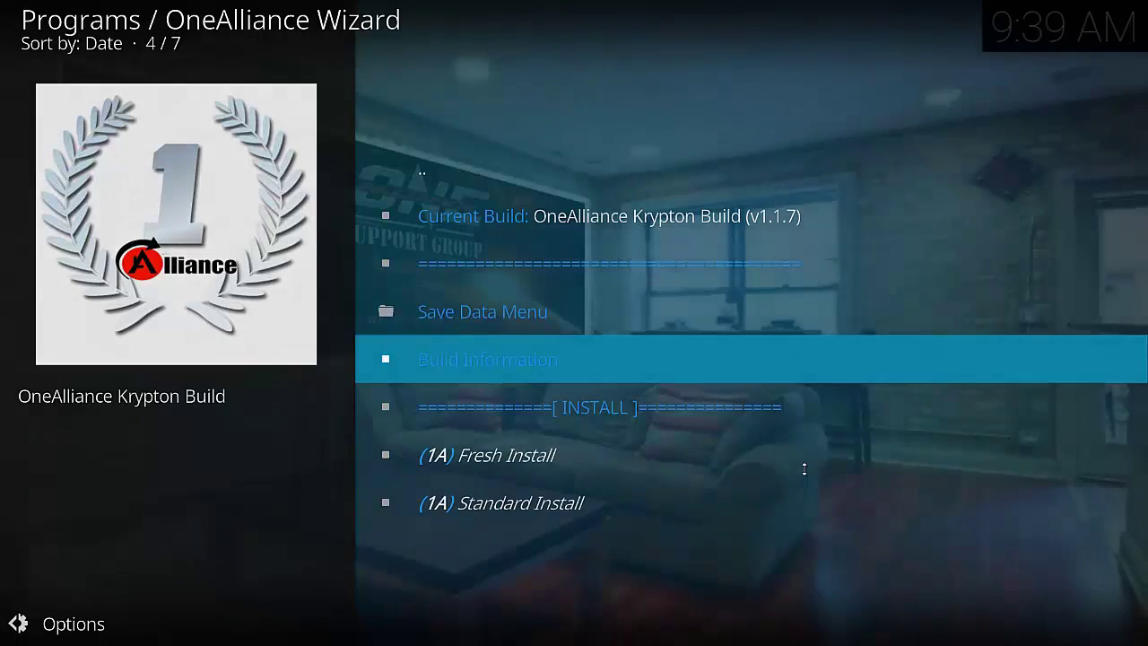
key("Up")
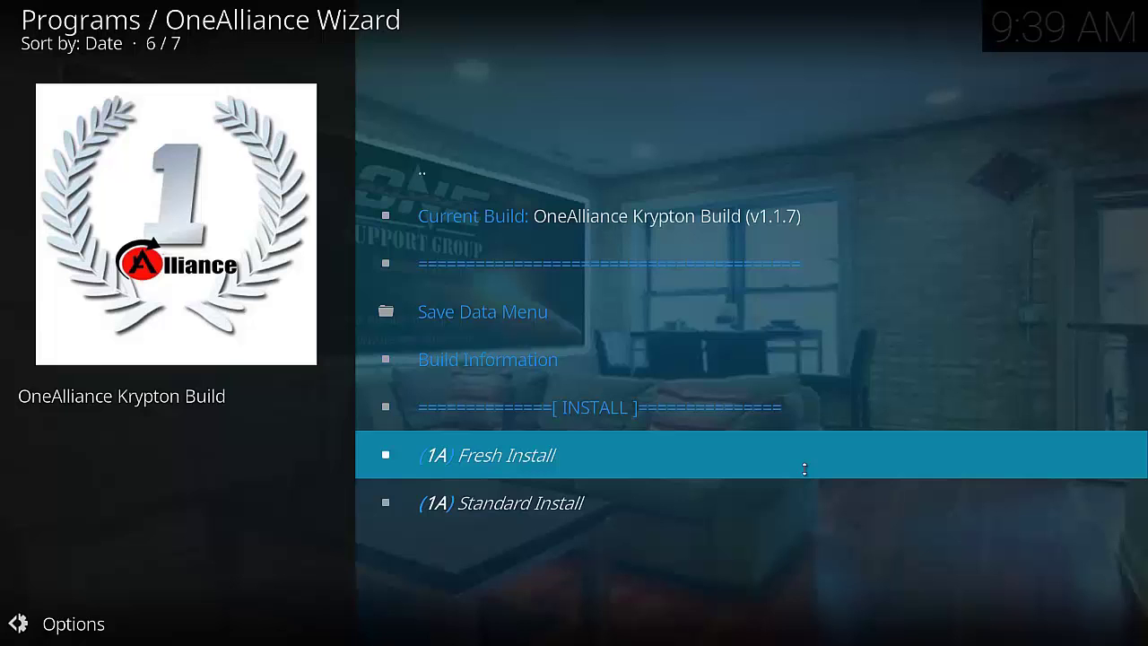
- Fresh-install the Krypton Build v1.1.7, restoring defaults and letting the download finish
key("Return")
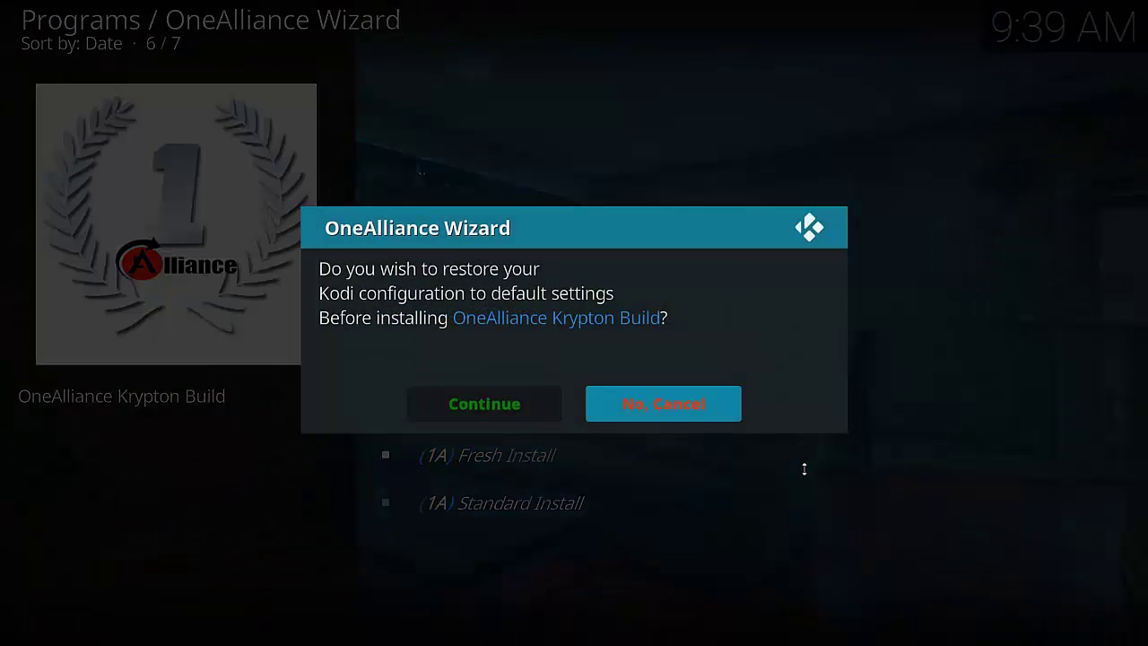
key("Left")
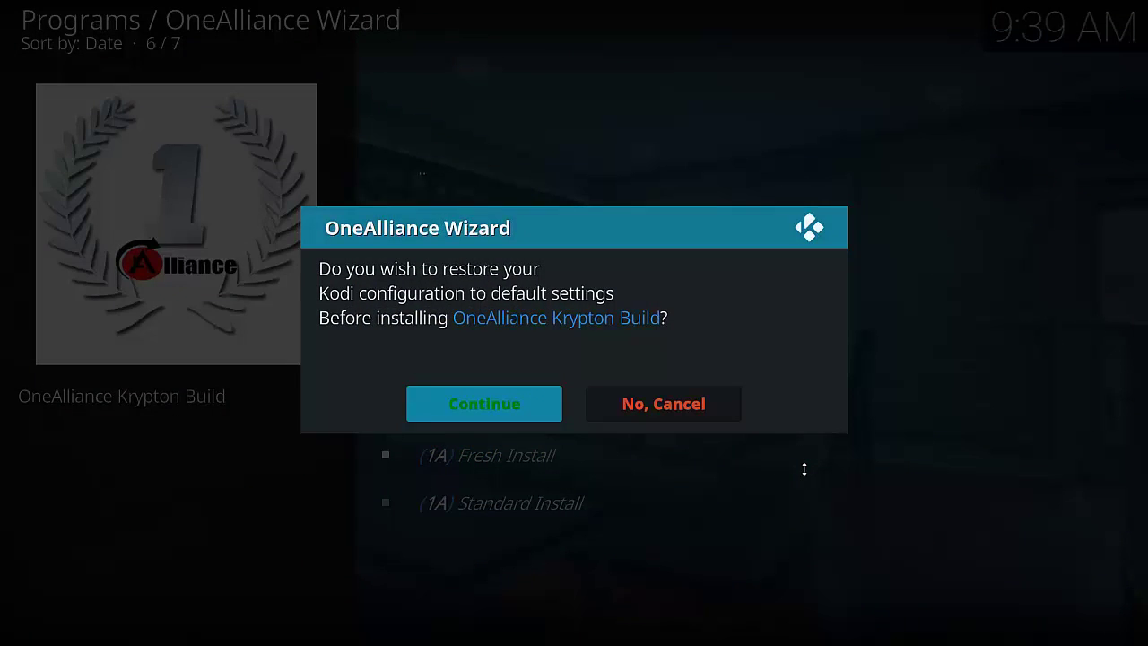
key("Return")
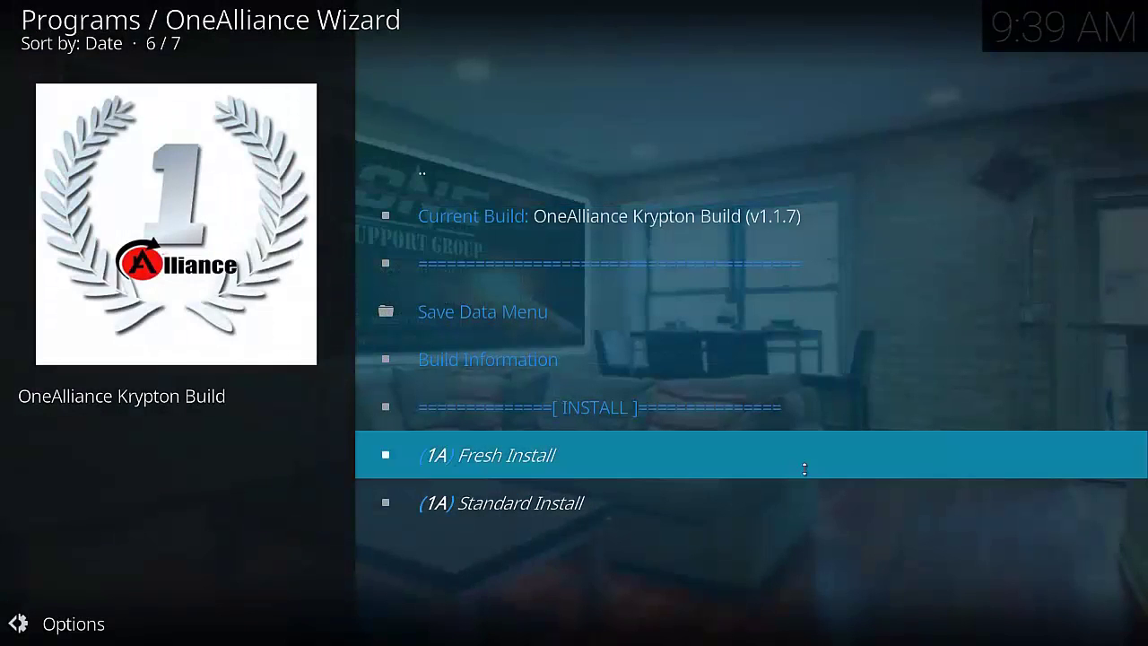
left_click(805, 467)
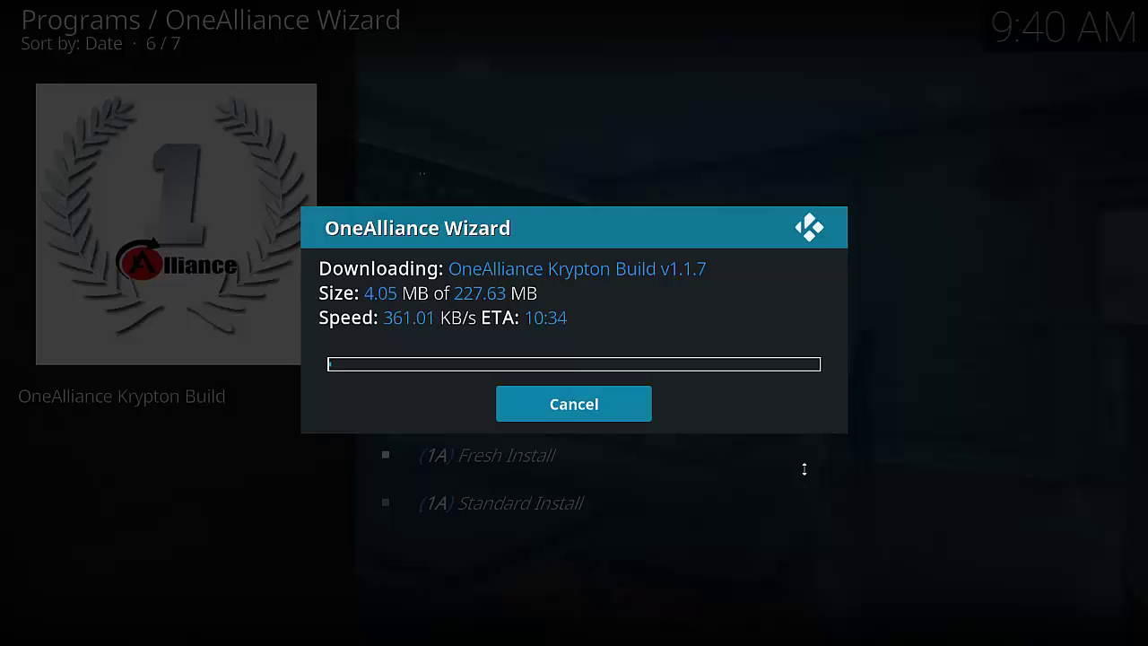
left_click(574, 404)
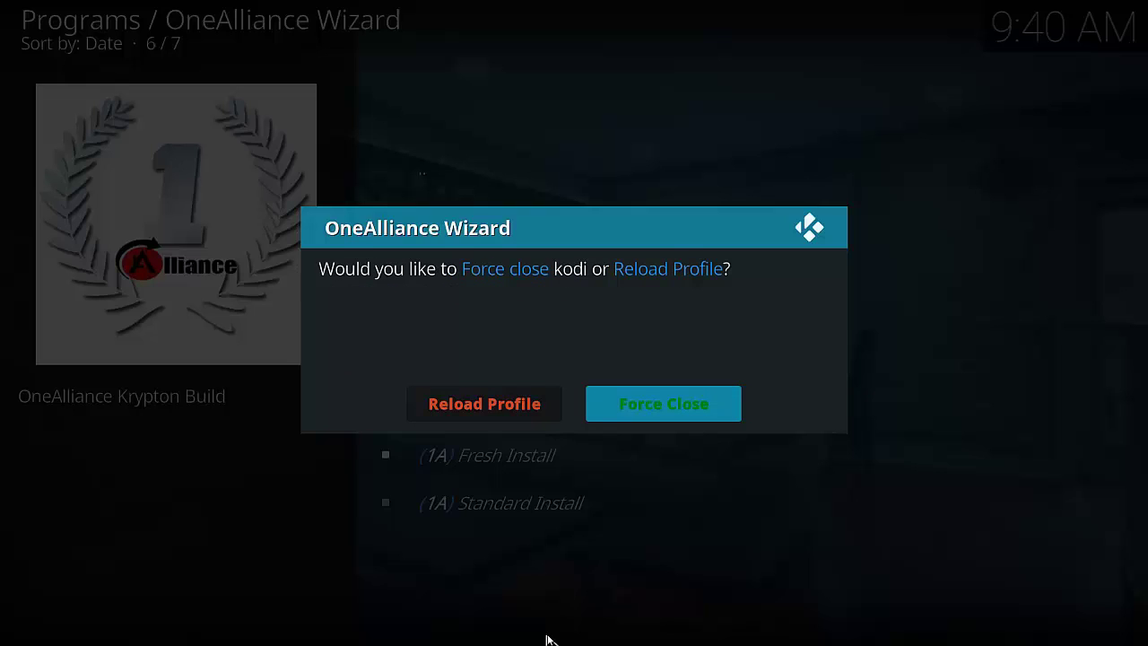